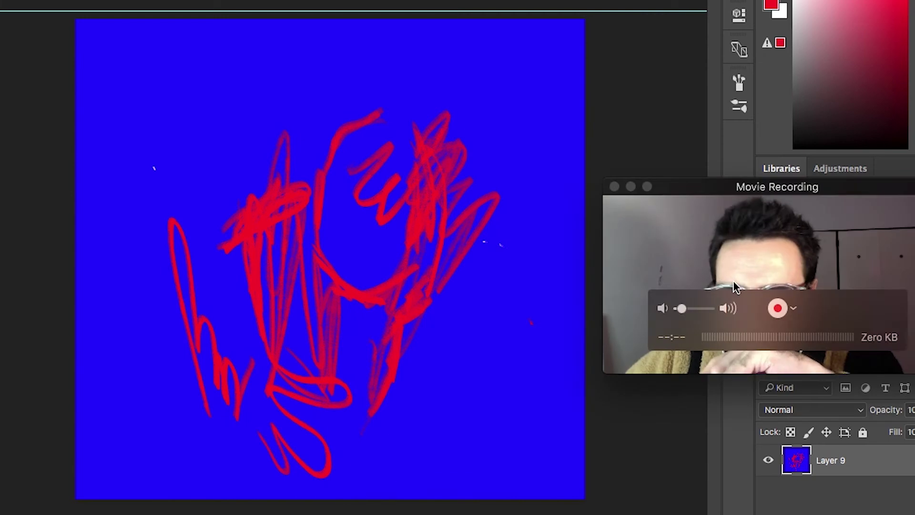
Brush loose red scribbles and contour lines over the upper part of the blue canvas to enclose the sketch
click(65, 0)
drag(200, 167, 202, 188)
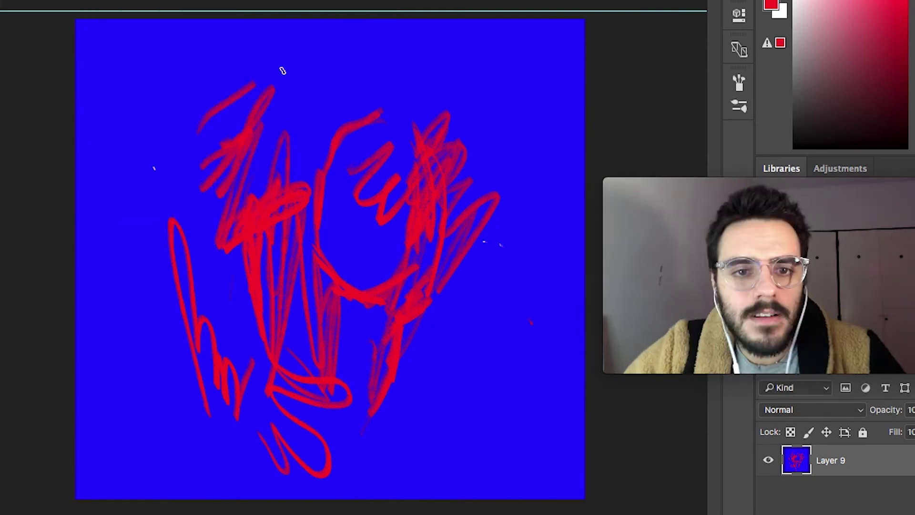
drag(283, 70, 406, 62)
Paint broad white zigzag strokes over the red sketch, covering the upper middle and right side of the canvas
drag(286, 77, 444, 329)
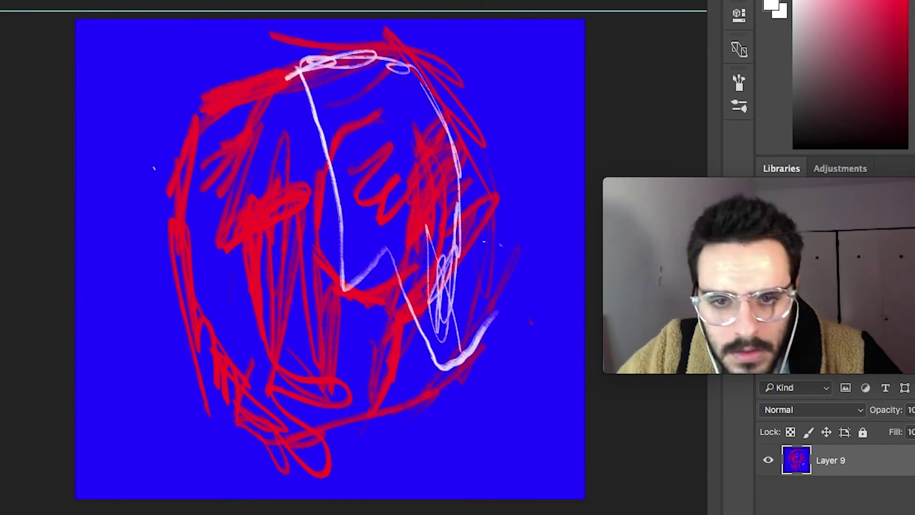
drag(316, 96, 390, 224)
scroll(334, 191, up, 3)
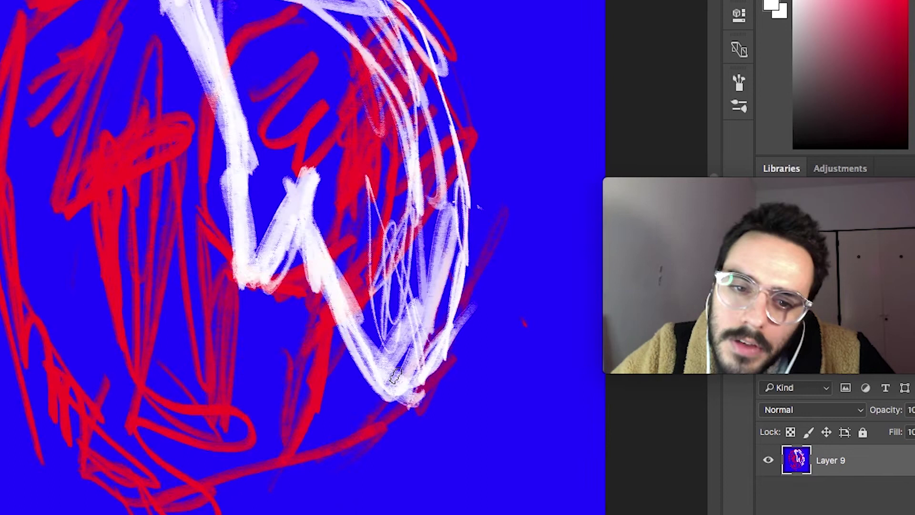
key(ctrl+0)
mouse_move(305, 57)
mouse_down()
mouse_move(318, 113)
mouse_move(524, 191)
mouse_move(567, 391)
mouse_move(362, 157)
mouse_up()
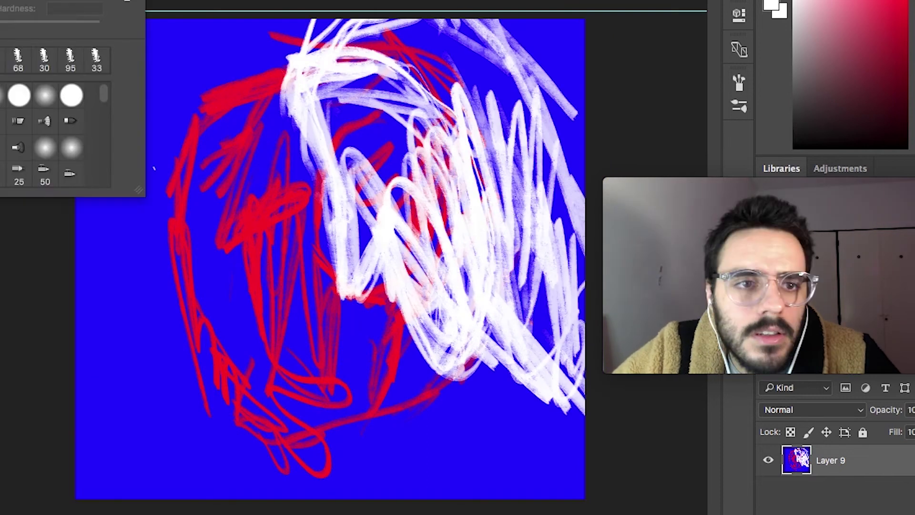
Outline a body in the canvas's lower left corner in red, then fill it and its long neck with white and dusty pink
key(x)
right_click(153, 168)
scroll(292, 314, up, 3)
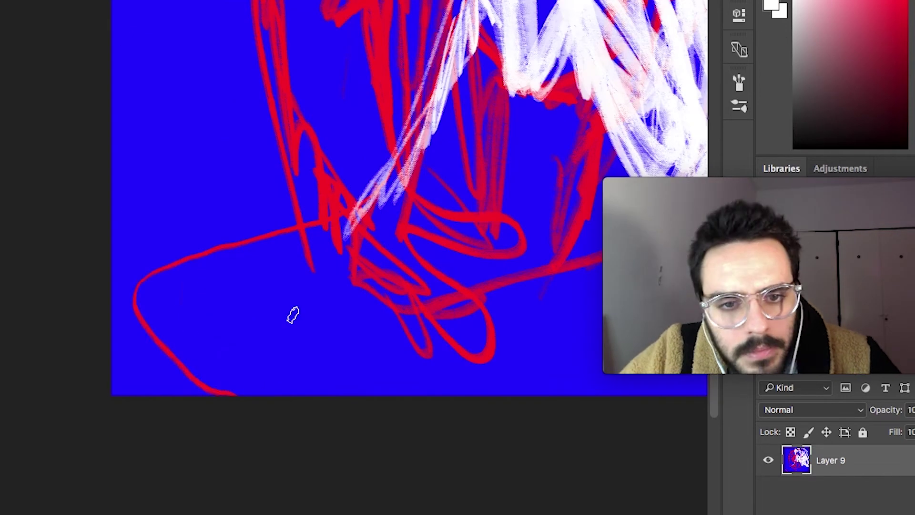
mouse_move(267, 239)
mouse_down()
mouse_move(205, 376)
mouse_move(227, 339)
mouse_move(448, 109)
mouse_move(429, 43)
mouse_up()
key(ctrl+0)
mouse_move(343, 66)
mouse_down()
mouse_move(375, 113)
mouse_move(295, 305)
mouse_move(143, 376)
mouse_up()
scroll(317, 408, up, 3)
scroll(316, 408, down, 3)
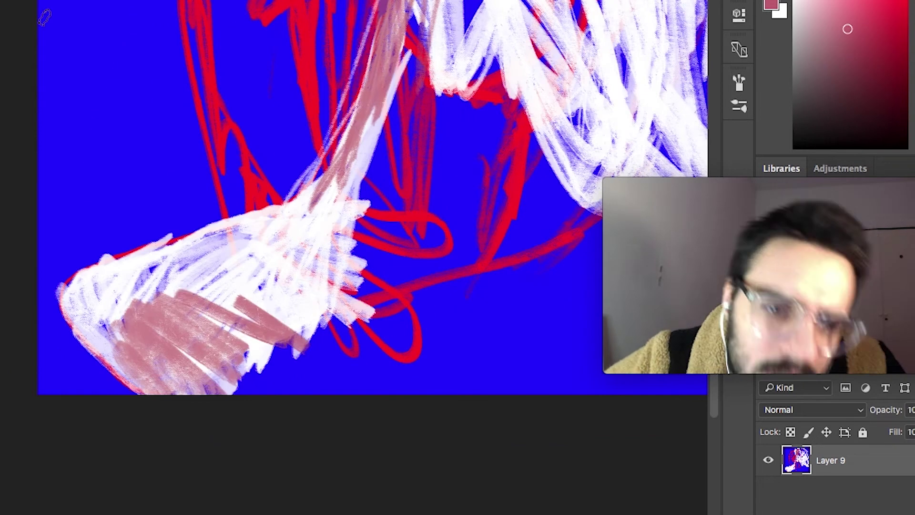
Paint lighter blue strokes along the lower left body, beside the long neck and around the upper head
click(882, 41)
mouse_move(200, 296)
mouse_down()
mouse_move(391, 308)
mouse_move(343, 52)
mouse_move(362, 286)
mouse_up()
scroll(343, 53, down, 3)
scroll(362, 286, down, 3)
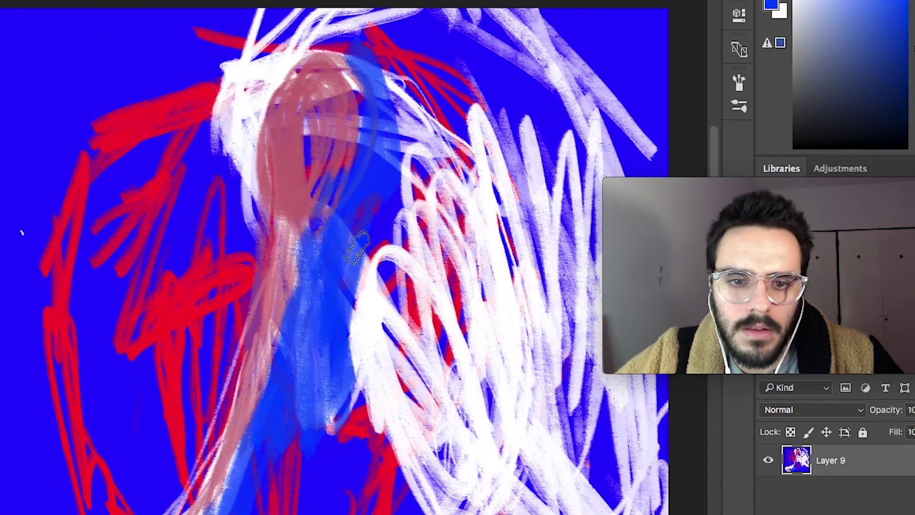
drag(343, 505, 267, 66)
drag(191, 19, 429, 333)
drag(190, 214, 197, 303)
scroll(198, 303, down, 3)
Restore the default colours and cover the upper left part of the canvas with rough black strokes
key(d)
drag(205, 29, 238, 200)
drag(239, 143, 220, 282)
right_click(220, 281)
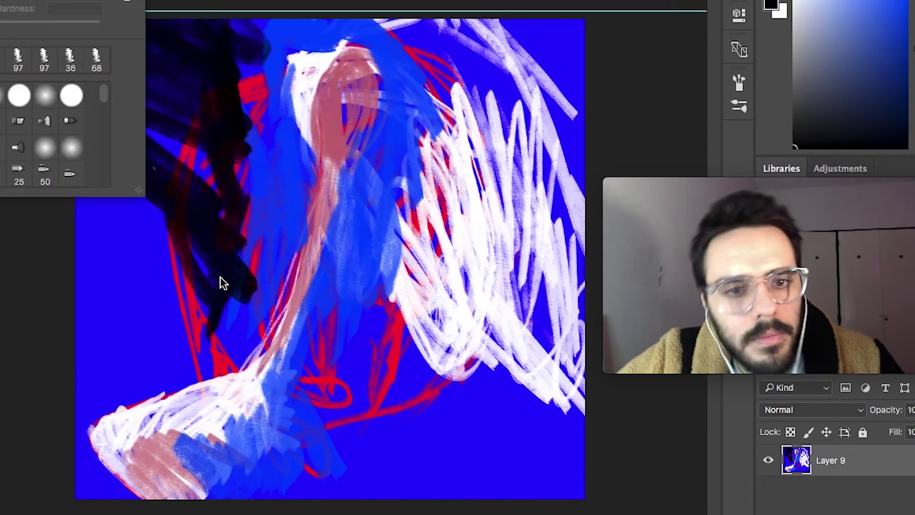
key(Escape)
drag(177, 248, 124, 381)
scroll(246, 233, up, 3)
Swap to white and paint upward wing-like strokes over the black area above the lower left body
key(x)
mouse_move(246, 233)
mouse_down()
mouse_move(317, 194)
mouse_move(346, 210)
mouse_move(412, 216)
mouse_move(146, 337)
mouse_move(269, 145)
mouse_move(248, 305)
mouse_move(124, 181)
mouse_up()
scroll(124, 181, down, 3)
right_click(124, 181)
key(Escape)
Paint a torso at the canvas's lower middle with a red block, magenta strokes on one side and yellow strokes on the other
alt+click(347, 326)
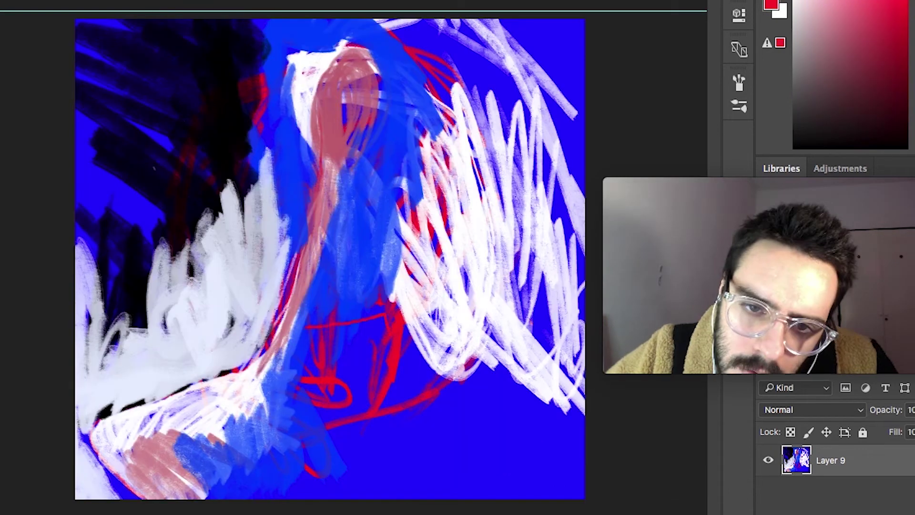
scroll(368, 237, up, 3)
mouse_move(405, 351)
mouse_down()
mouse_move(365, 285)
mouse_move(334, 343)
mouse_up()
alt+click(481, 285)
mouse_move(452, 215)
mouse_down()
mouse_move(405, 310)
mouse_move(391, 429)
mouse_up()
scroll(328, 390, down, 3)
scroll(329, 391, down, 3)
mouse_move(305, 143)
mouse_down()
mouse_move(381, 167)
mouse_move(357, 163)
mouse_up()
scroll(379, 218, down, 5)
mouse_move(379, 218)
mouse_down()
mouse_move(457, 400)
mouse_move(472, 305)
mouse_up()
Build a head above the torso with pale lime hair, cyan and magenta on one side, and white along the nose and eye area
alt+click(472, 305)
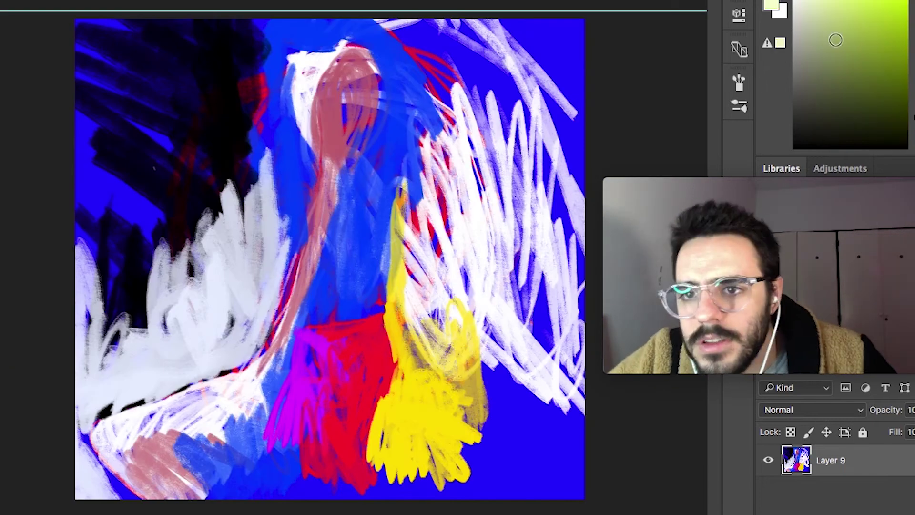
mouse_move(391, 295)
mouse_down()
mouse_move(362, 467)
mouse_move(383, 162)
mouse_up()
scroll(382, 162, up, 3)
drag(396, 66, 353, 281)
drag(329, 148, 333, 238)
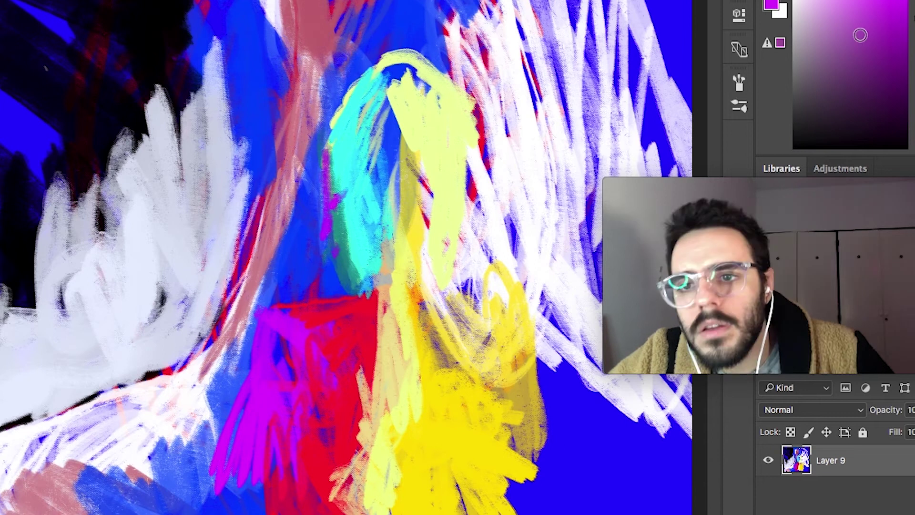
drag(414, 162, 405, 262)
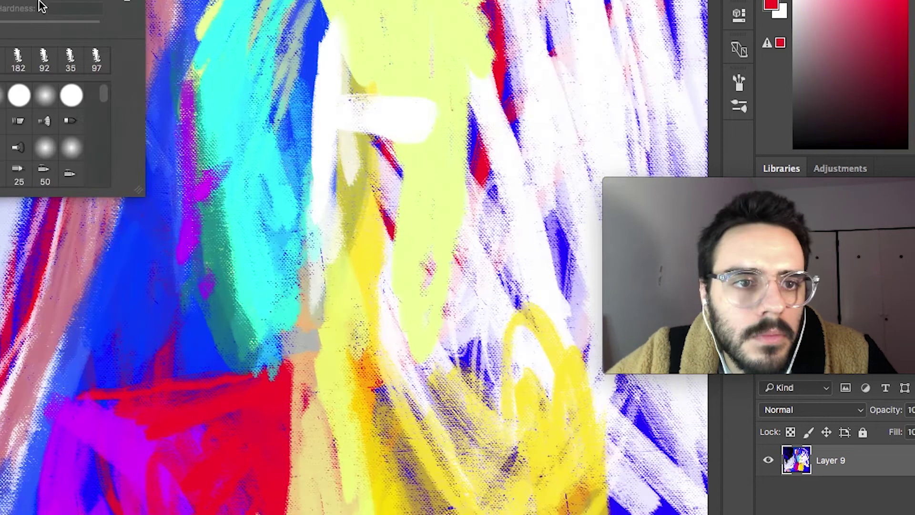
Paint a bright red upper lip on the central face, shade its lower edge dark red and extend both corners
mouse_move(291, 275)
mouse_down()
mouse_move(401, 248)
mouse_move(391, 281)
mouse_up()
scroll(343, 267, up, 2)
drag(286, 291, 358, 283)
alt+click(358, 283)
drag(276, 286, 444, 298)
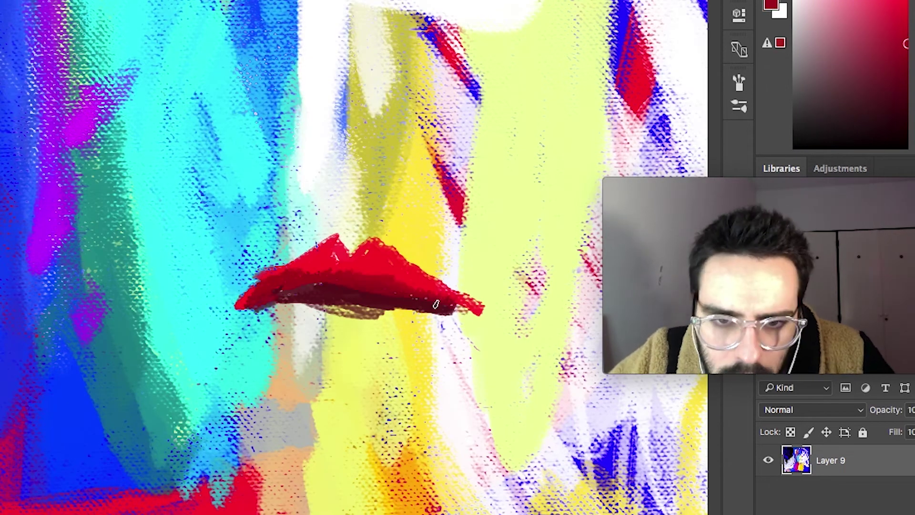
drag(334, 301, 493, 313)
drag(214, 307, 387, 303)
Form the lower lip in pale pink and add white highlights beneath and along the edge of the red lip
mouse_move(283, 339)
mouse_down()
mouse_move(334, 357)
mouse_move(382, 401)
mouse_up()
drag(419, 362, 276, 352)
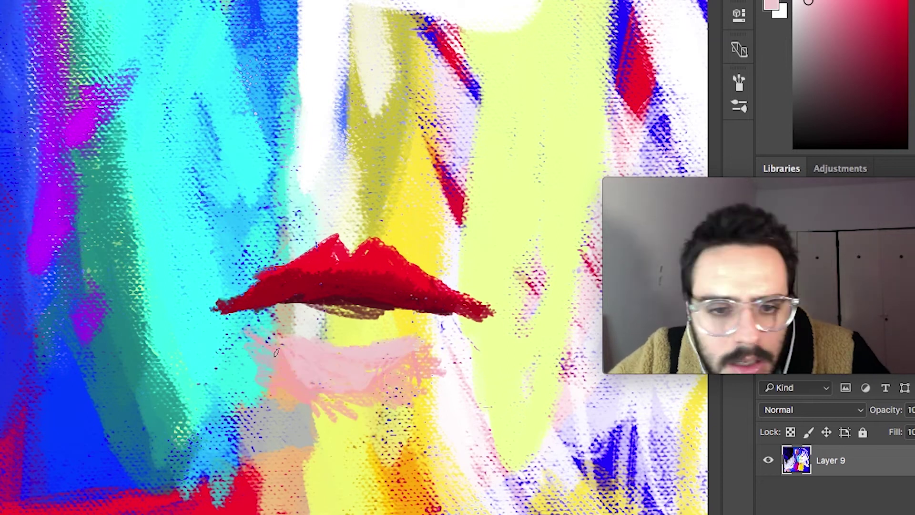
alt+click(305, 329)
drag(265, 308, 433, 324)
drag(257, 343, 396, 353)
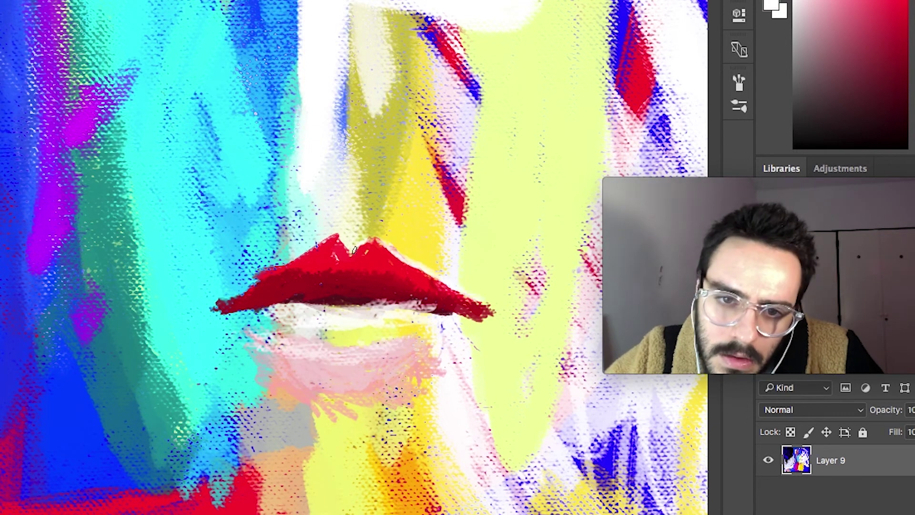
alt+click(314, 294)
scroll(375, 339, down, 5)
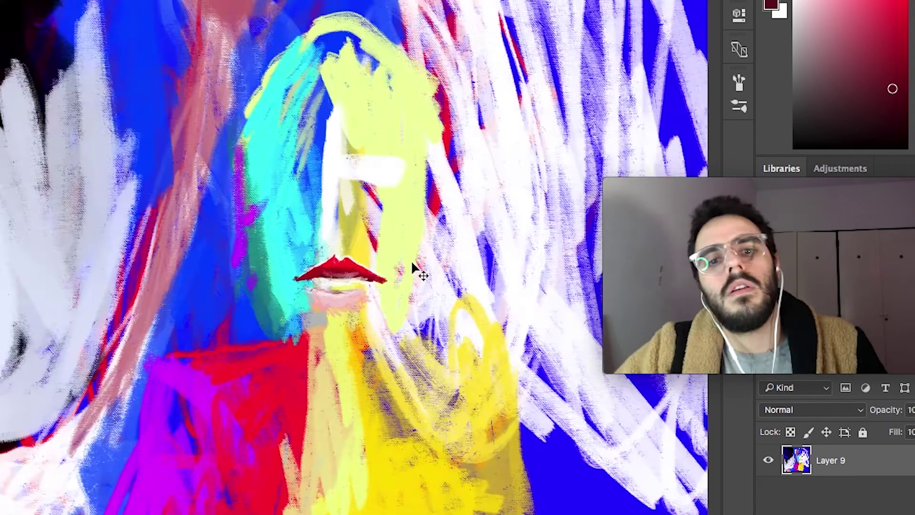
Sample a pink and brush it down the nose, cheeks, chin and side of the central face
scroll(411, 260, up, 5)
alt+click(230, 160)
scroll(230, 160, left, 5)
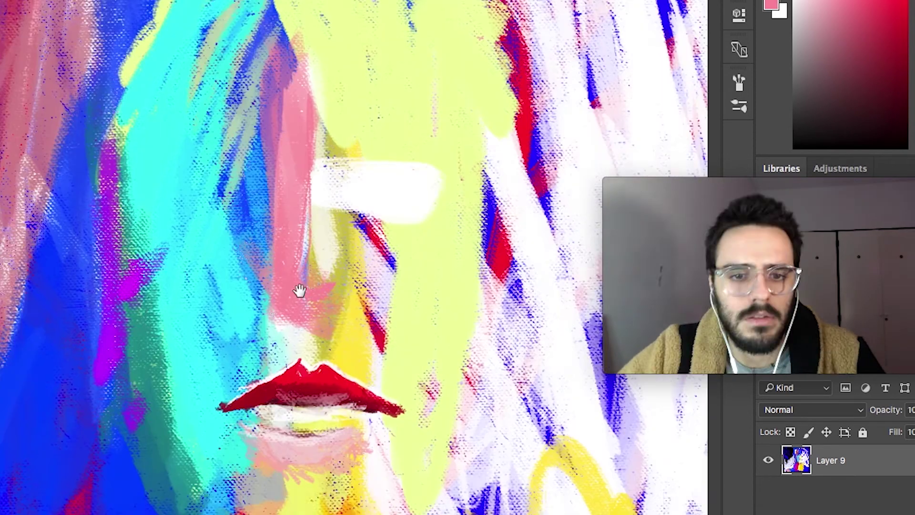
drag(334, 48, 324, 310)
drag(224, 191, 239, 472)
drag(477, 48, 496, 333)
Block in both eyes with dark maroon strokes and place a white oval iris in each
drag(405, 184, 500, 184)
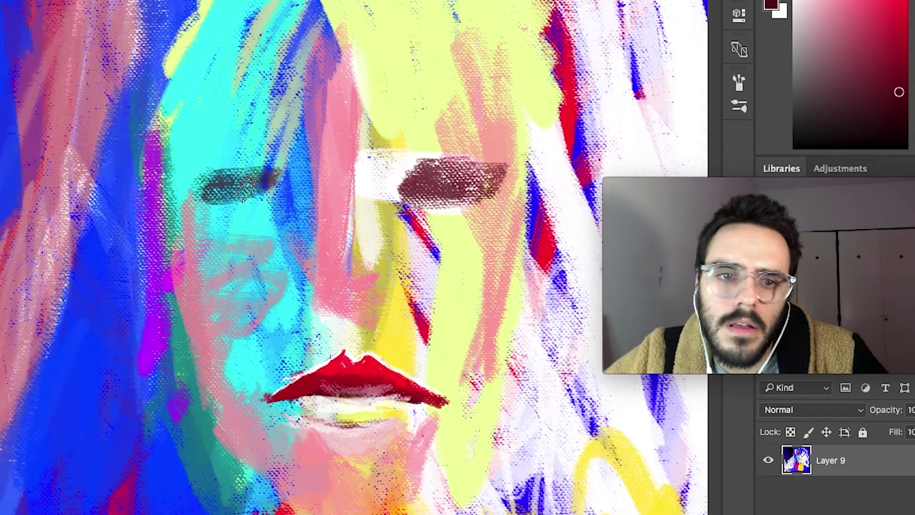
drag(181, 183, 276, 191)
click(446, 181)
click(232, 187)
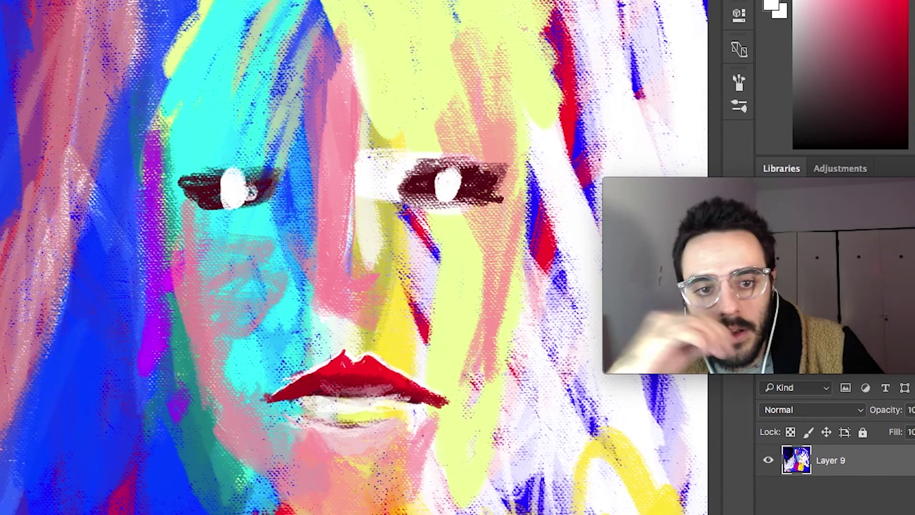
Sample the red of the lips and dab a red pupil inside each white iris
alt+click(343, 377)
click(444, 185)
click(232, 188)
scroll(324, 264, up, 2)
click(445, 180)
click(224, 179)
Draw dark curved upper eyelids over both eyes and add pale pink highlights to the eye whites
mouse_move(448, 148)
mouse_down()
mouse_move(526, 112)
mouse_move(596, 165)
mouse_up()
drag(212, 134, 250, 165)
drag(120, 141, 217, 124)
right_click(124, 139)
key(Return)
alt+click(458, 112)
drag(445, 159, 492, 123)
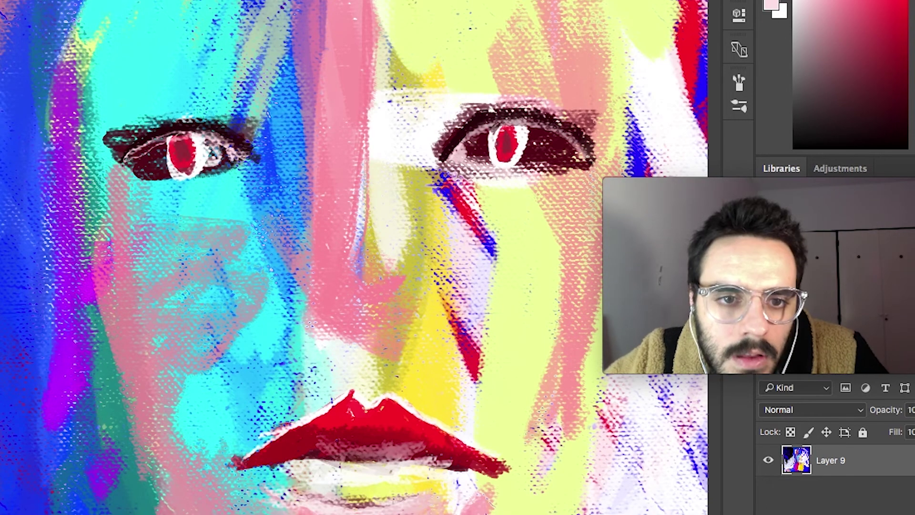
Paint a dark maroon shadow down one side of the nose and define the nostrils
scroll(353, 257, down, 3)
scroll(353, 257, up, 3)
scroll(352, 257, down, 3)
scroll(334, 215, up, 3)
right_click(148, 143)
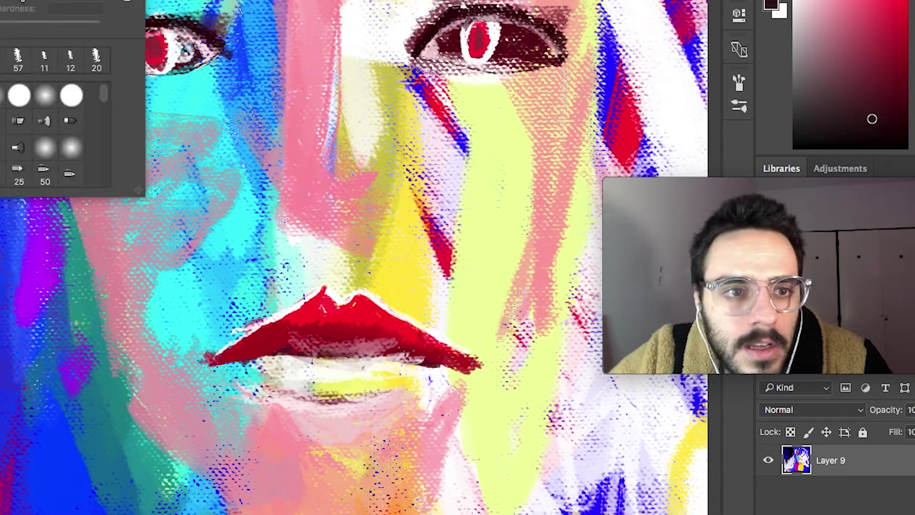
key(Return)
mouse_move(291, 71)
mouse_down()
mouse_move(286, 210)
mouse_move(343, 205)
mouse_up()
alt+click(288, 188)
mouse_move(286, 177)
mouse_down()
mouse_move(286, 210)
mouse_move(305, 229)
mouse_move(328, 300)
mouse_up()
Refine the nose tip and paint a pale pink ridge with a dark edge between the nose and upper lip
right_click(288, 188)
key(Return)
alt+click(286, 200)
drag(333, 236, 355, 301)
alt+click(301, 266)
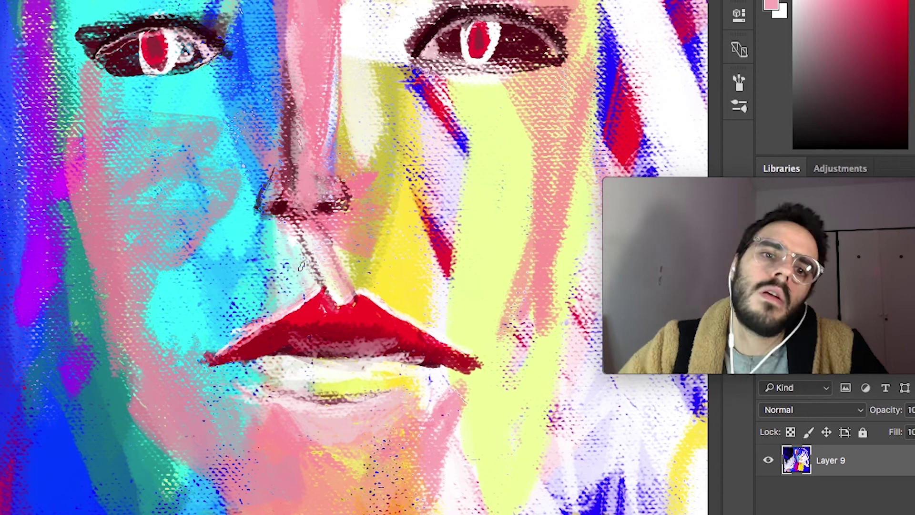
key(super+minus)
Sample a dusty rose and paint large oval eye sockets over both eyes
alt+click(429, 95)
drag(476, 71, 505, 243)
mouse_move(405, 62)
mouse_down()
mouse_move(429, 239)
mouse_move(496, 239)
mouse_up()
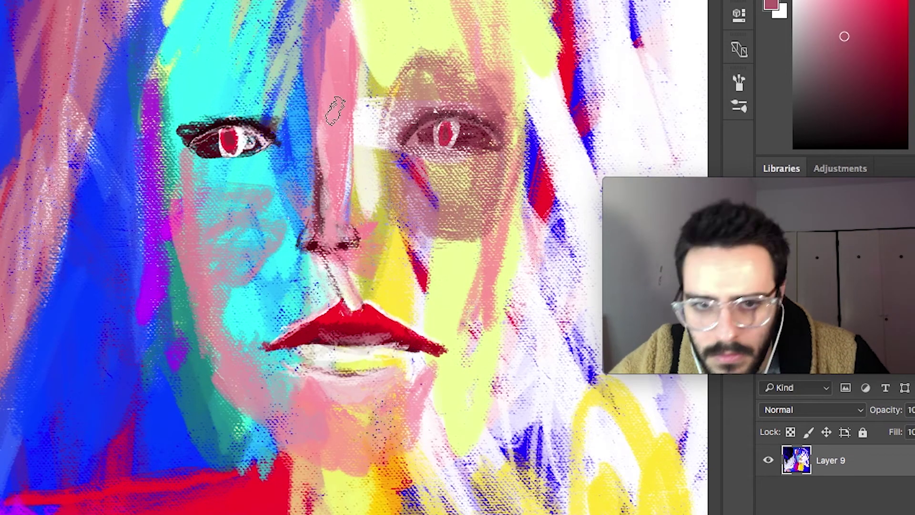
drag(277, 72, 200, 224)
Fill both oval eye sockets with pale pink, leaving a darker rim around each
drag(429, 91, 501, 234)
drag(401, 109, 505, 229)
alt+click(443, 200)
drag(205, 71, 248, 186)
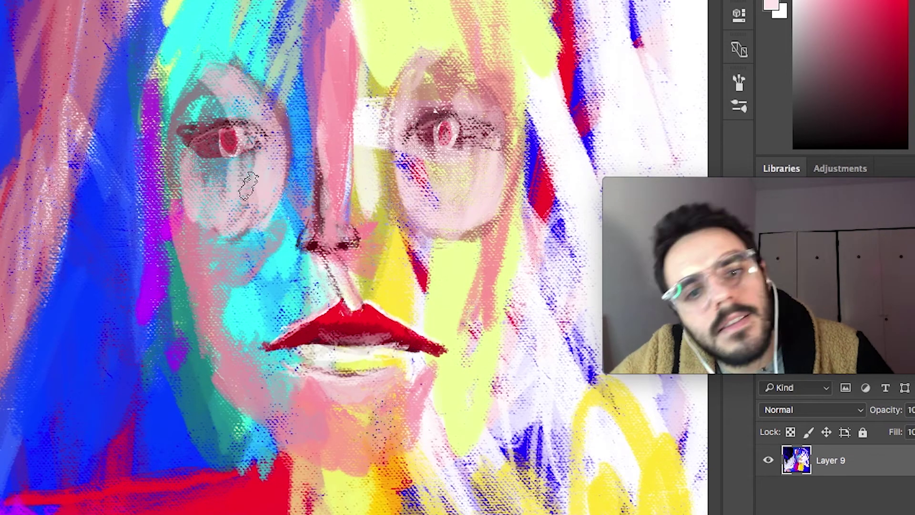
Paint large blue irises with dark navy pupils and white highlights inside both eye sockets
alt+click(71, 286)
drag(428, 86, 458, 209)
drag(477, 95, 419, 200)
drag(229, 96, 248, 210)
drag(200, 86, 257, 205)
mouse_move(420, 96)
mouse_down()
mouse_move(403, 147)
mouse_move(407, 166)
mouse_up()
key(super+minus)
Draw a small periwinkle almond-shaped eye beneath each large pupil, with a pale interior, bright green iris and dark green pupil
key(super+plus)
drag(443, 212, 463, 204)
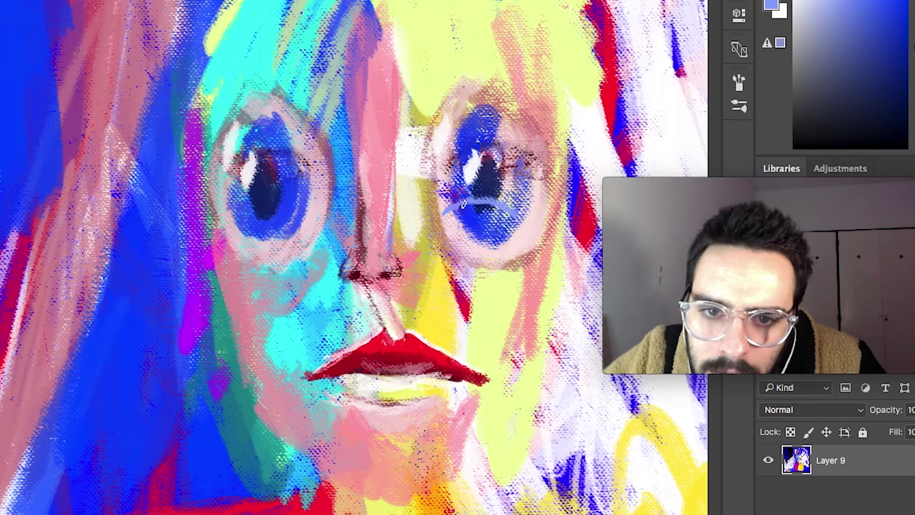
drag(243, 221, 319, 228)
alt+click(457, 212)
drag(450, 215, 524, 219)
mouse_move(239, 219)
mouse_down()
mouse_move(312, 224)
mouse_move(307, 236)
mouse_up()
alt+click(338, 210)
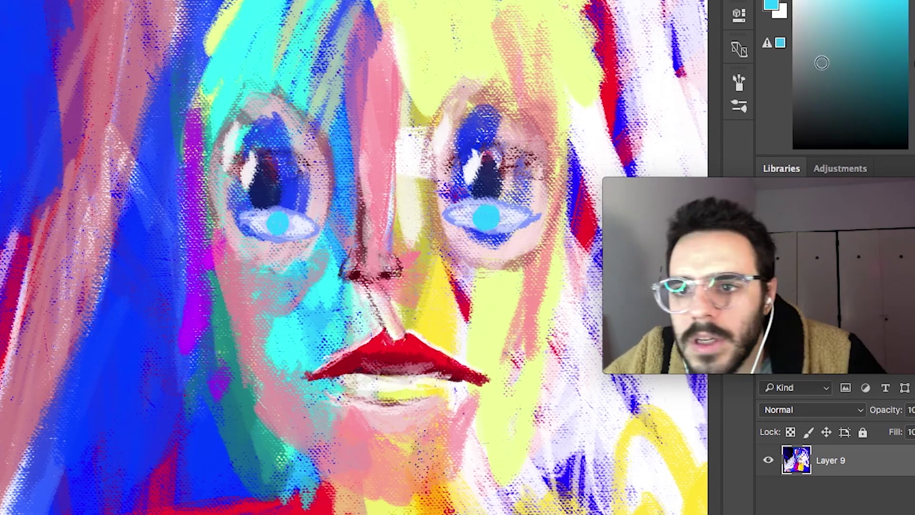
click(486, 216)
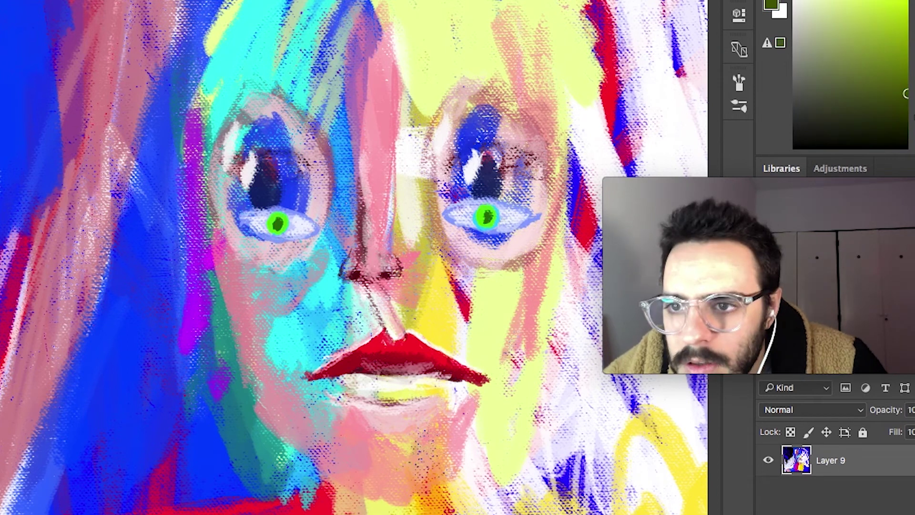
Paint magenta on the upper red face, add blue eyes and a purple mouth, and brush lavender on the brows, nose and around the hair
scroll(372, 247, up, 3)
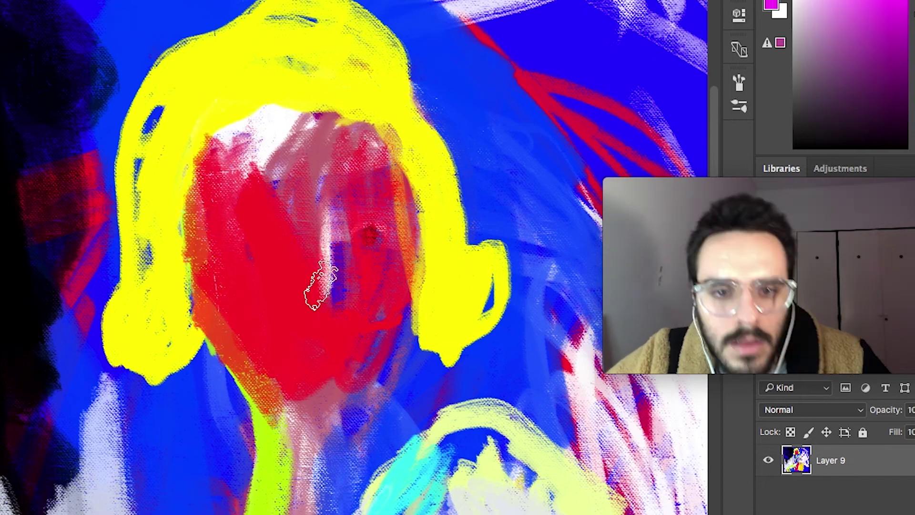
drag(321, 285, 333, 215)
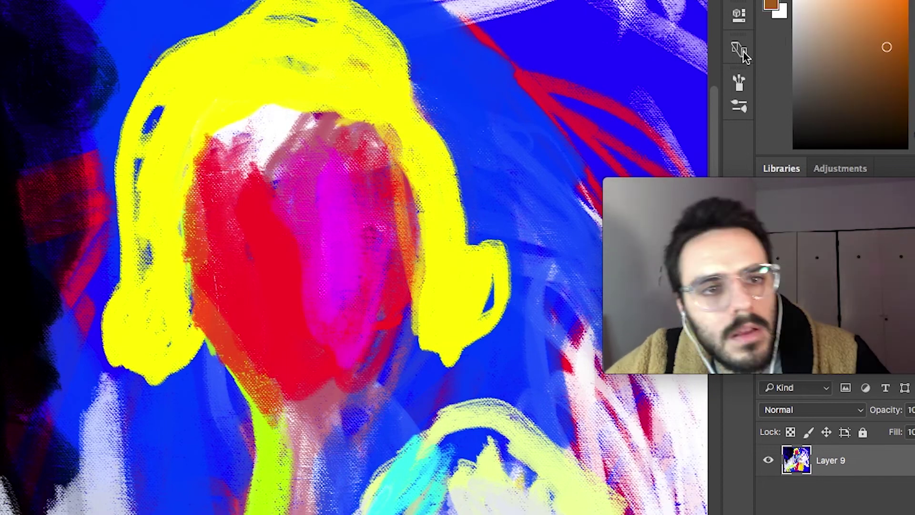
drag(253, 224, 261, 257)
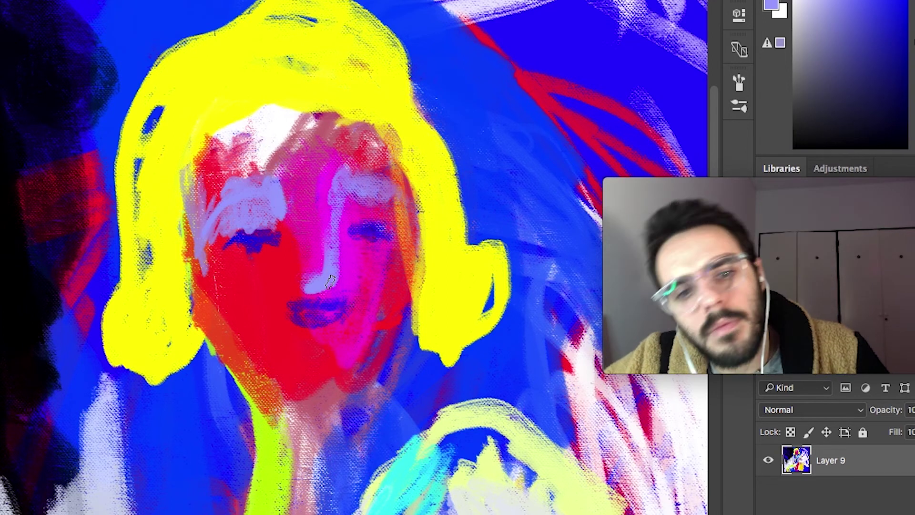
key(ctrl+minus)
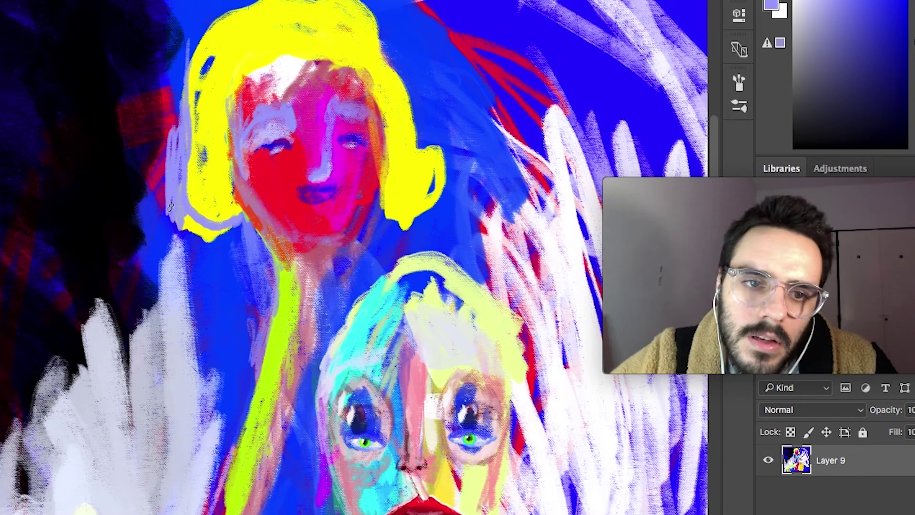
key(ctrl+plus)
Shade the green winged creature with dark navy under its belly, olive green along its back and yellow on its head
alt+click(402, 134)
key(ctrl+minus)
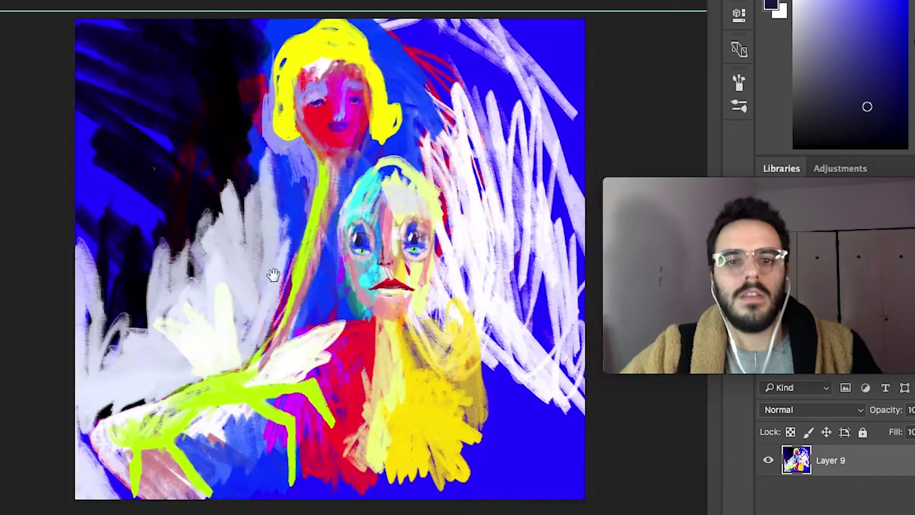
scroll(272, 272, up, 3)
mouse_move(363, 210)
mouse_down()
mouse_move(285, 286)
mouse_move(153, 303)
mouse_move(200, 248)
mouse_up()
alt+click(276, 274)
alt+click(158, 267)
drag(143, 286, 340, 206)
drag(143, 310, 200, 214)
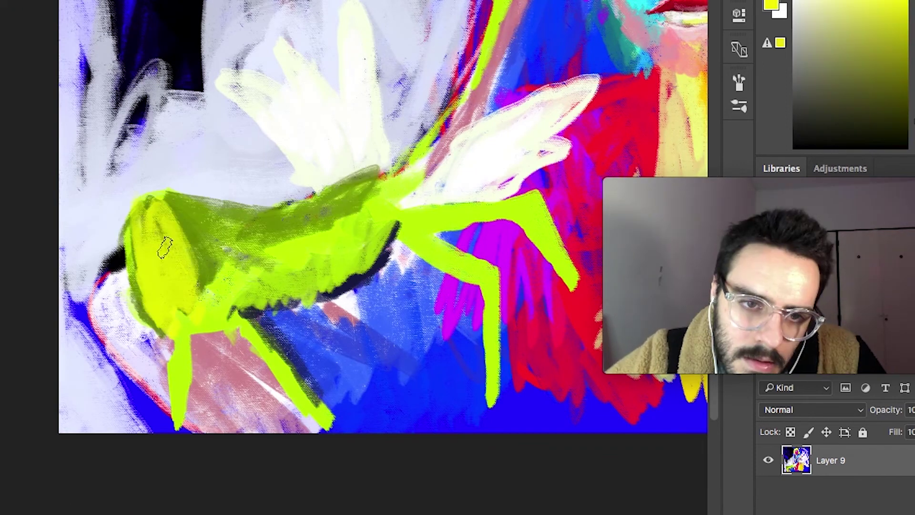
mouse_move(158, 267)
mouse_down()
mouse_move(401, 171)
mouse_move(435, 147)
mouse_up()
Fill the yellow-outlined oval head and its handle-like neck with bright green, and shade the outer edge dark green
mouse_move(434, 355)
mouse_down()
mouse_move(162, 202)
mouse_move(157, 310)
mouse_move(286, 477)
mouse_up()
right_click(76, 95)
key(Escape)
right_click(76, 96)
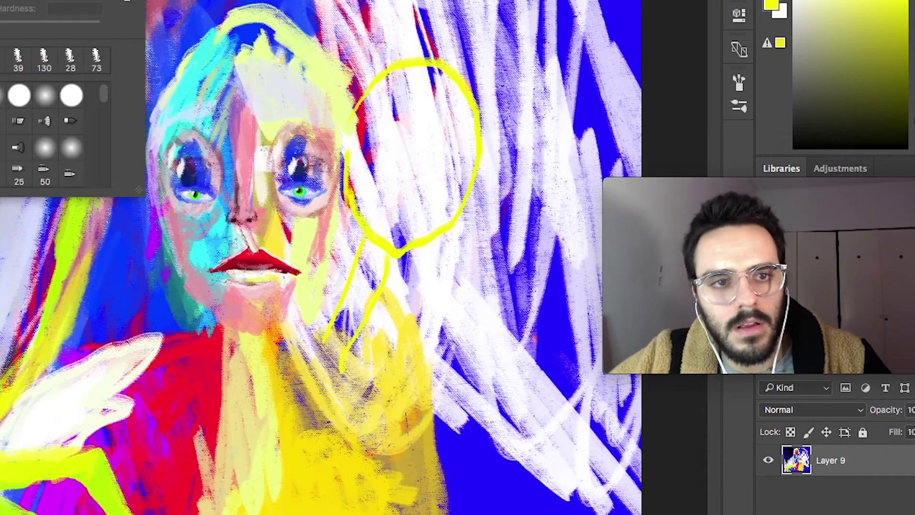
key(Escape)
mouse_move(353, 382)
mouse_down()
mouse_move(381, 257)
mouse_move(396, 81)
mouse_move(395, 110)
mouse_up()
drag(400, 67, 414, 239)
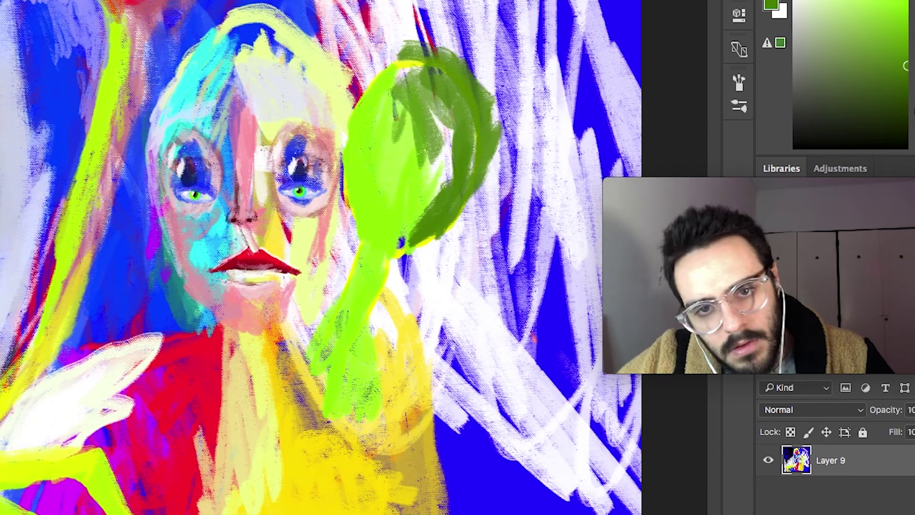
mouse_move(476, 57)
mouse_down()
mouse_move(400, 124)
mouse_move(381, 162)
mouse_up()
Brush turquoise hair sweeping up from the green head and add white ovals with teal centres as two eyes, plus a white mouth
key(ctrl+minus)
drag(519, 66, 419, 214)
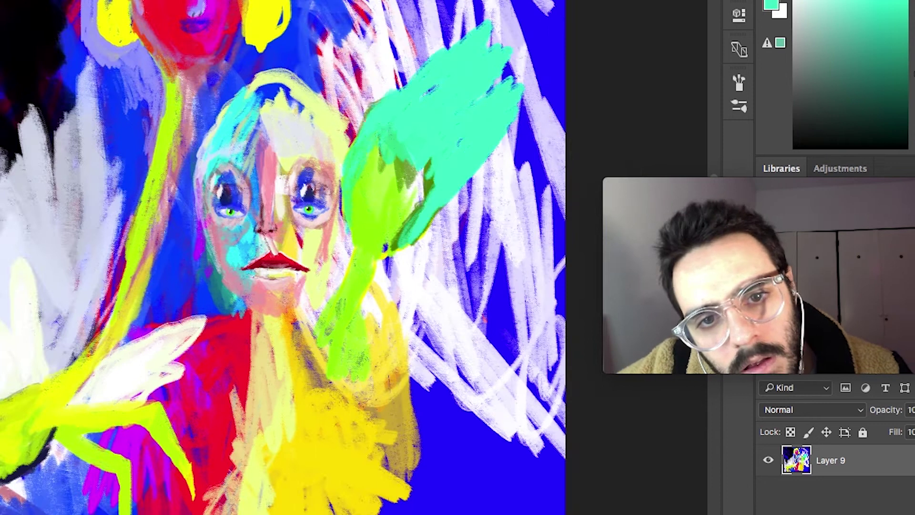
key(ctrl+plus)
key(ctrl+plus)
mouse_move(381, 72)
mouse_down()
mouse_move(414, 115)
mouse_move(415, 200)
mouse_up()
drag(457, 124, 476, 141)
key(ctrl+plus)
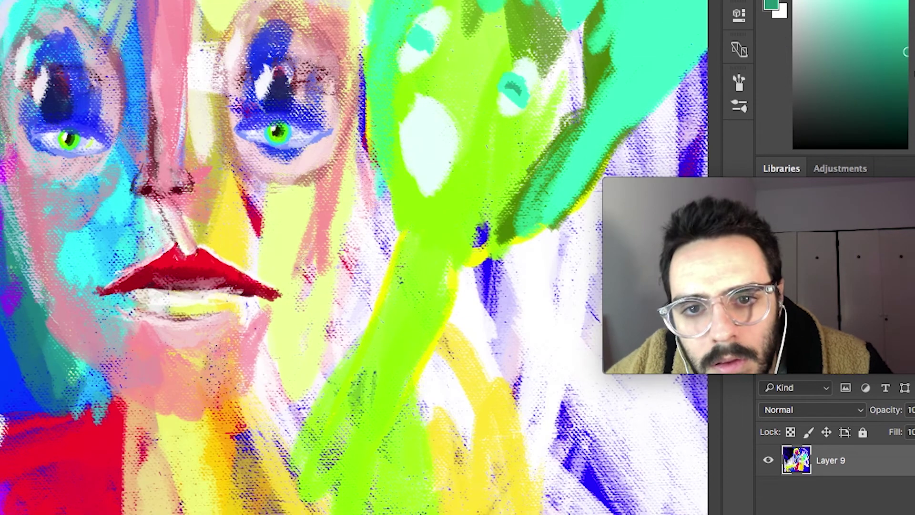
Shade the inner side of the green face and neck with teal, and outline its mouth and eyes in dark teal
key(ctrl+minus)
drag(428, 105, 297, 419)
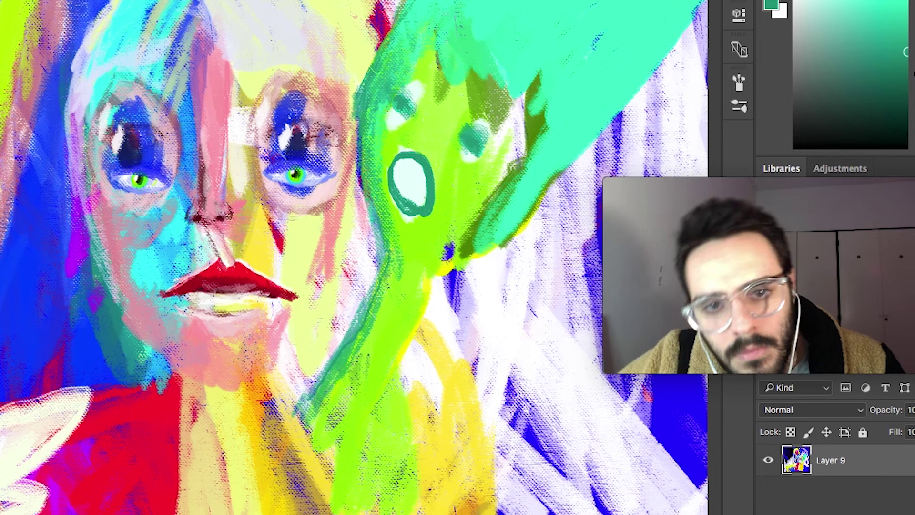
drag(419, 62, 405, 215)
key(ctrl+plus)
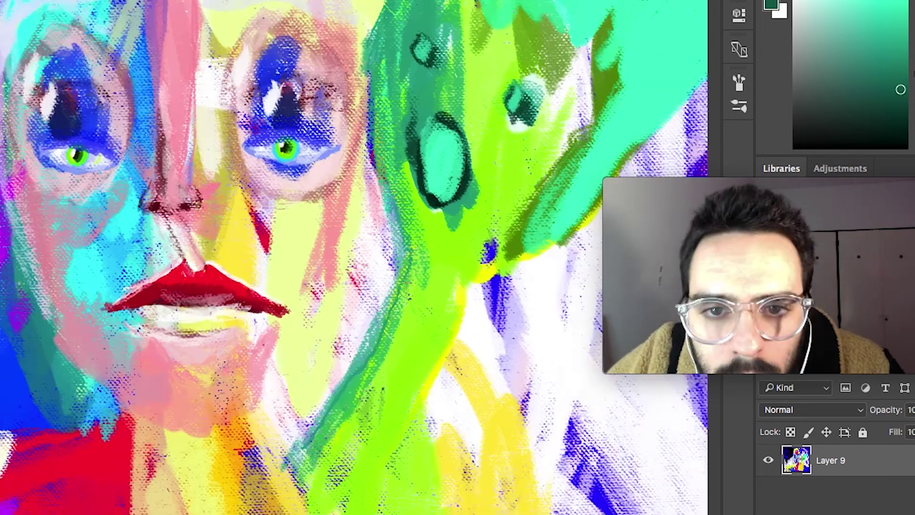
Paint dark purple pupils with small light blue and white accents in both eyes of the green face
key(ctrl+plus)
click(248, 167)
click(391, 250)
click(386, 250)
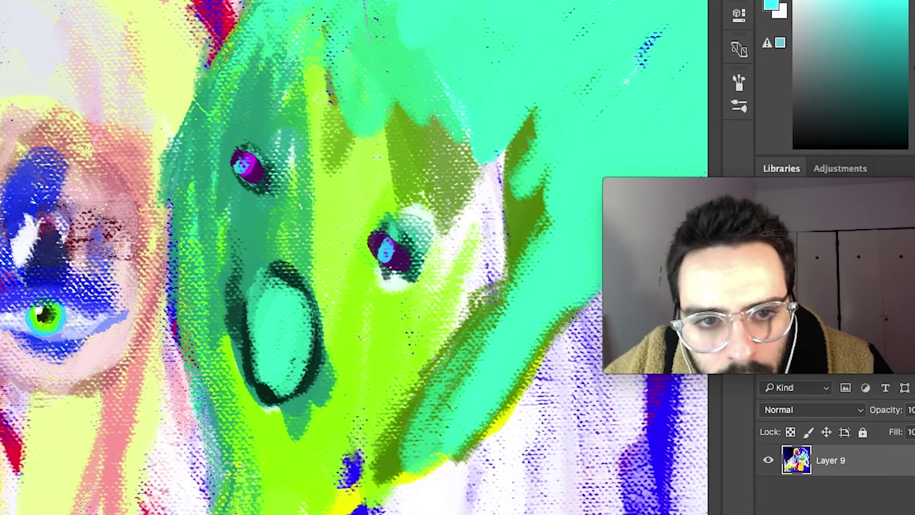
click(245, 164)
key(ctrl+minus)
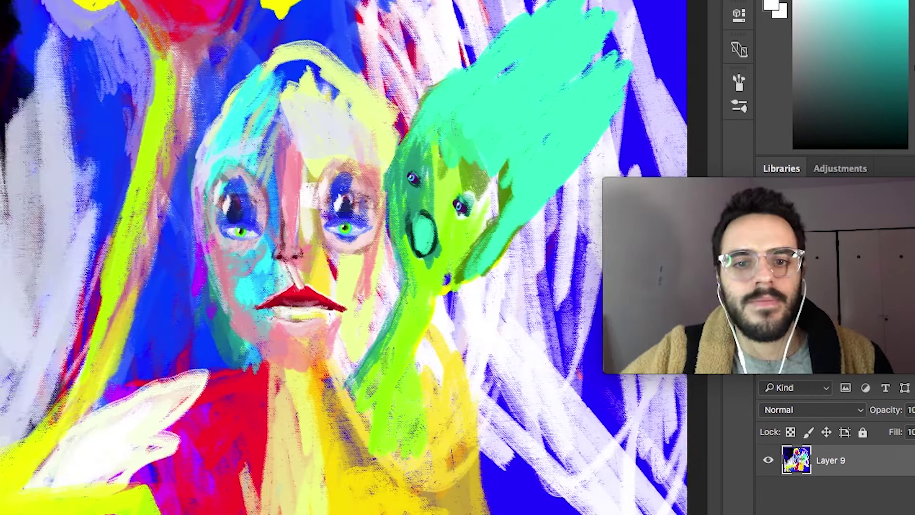
Outline a long magenta shape flowing from the green head's mouth to the canvas's lower edge and fill it with magenta strokes
mouse_move(341, 138)
mouse_down()
mouse_move(400, 453)
mouse_move(262, 512)
mouse_up()
right_click(40, 2)
key(Escape)
drag(334, 210, 329, 505)
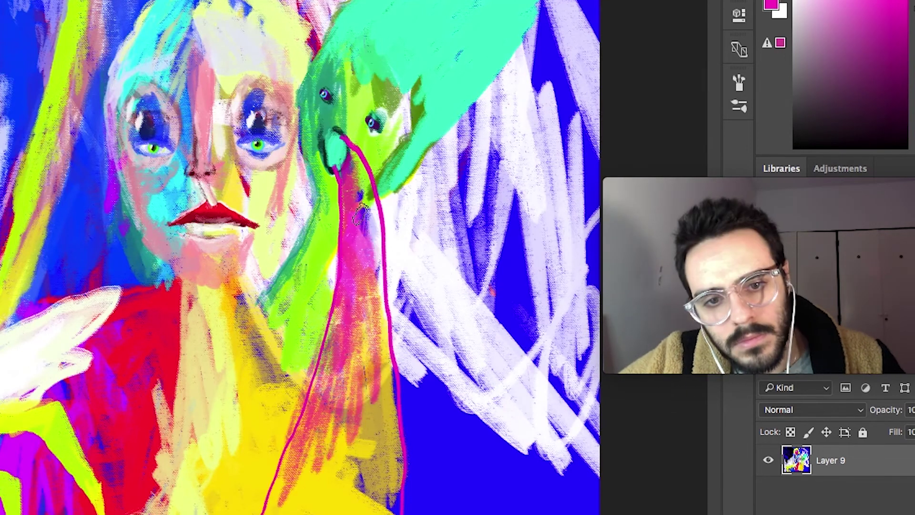
drag(348, 334, 381, 510)
drag(334, 124, 352, 229)
key(ctrl+minus)
key(ctrl+minus)
drag(452, 424, 450, 484)
Draw a small black-outlined hat on the central figure's head, fill it with red and soften the red onto the forehead
key(ctrl+plus)
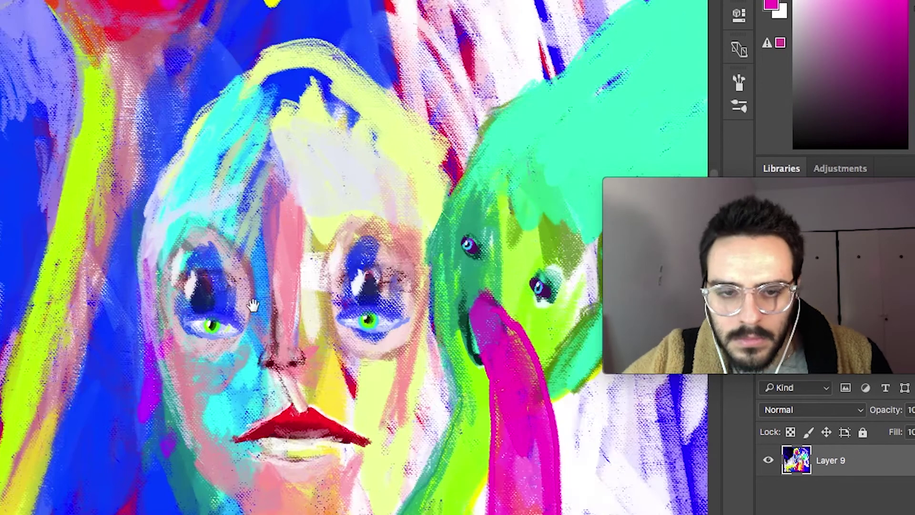
key(d)
drag(205, 90, 307, 86)
key(ctrl+minus)
mouse_move(253, 143)
mouse_down()
mouse_move(279, 118)
mouse_move(341, 153)
mouse_up()
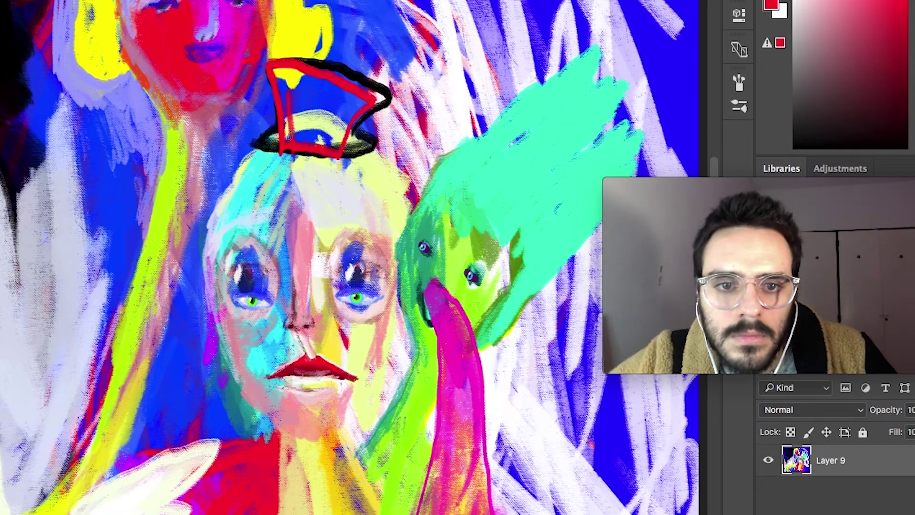
key(ctrl+minus)
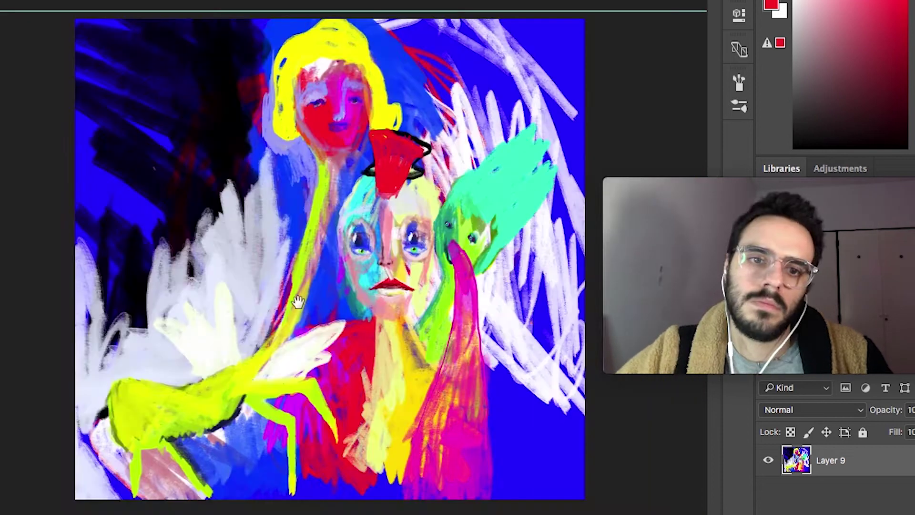
key(ctrl+plus)
alt+click(470, 121)
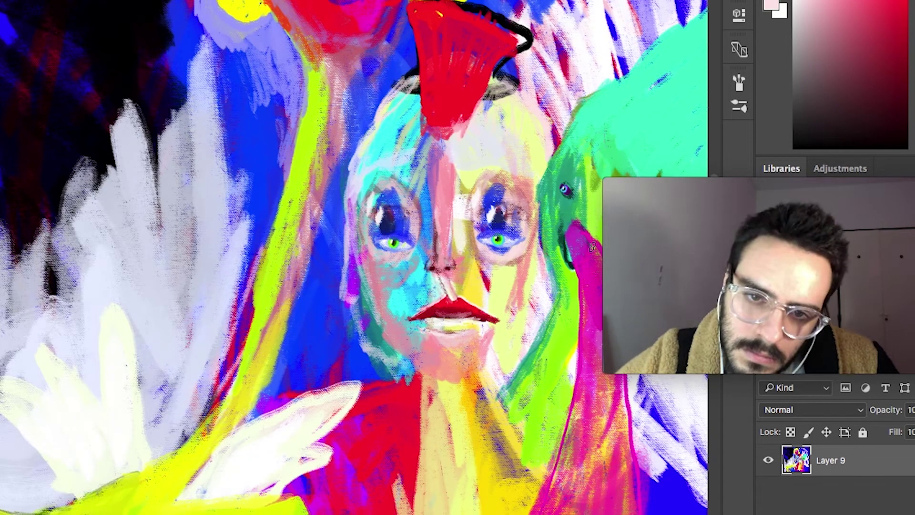
Paint violet along the cyan side of the central face's outline and accent its edge with dark purple strokes
key(ctrl+plus)
alt+click(372, 300)
drag(365, 282, 379, 91)
right_click(379, 91)
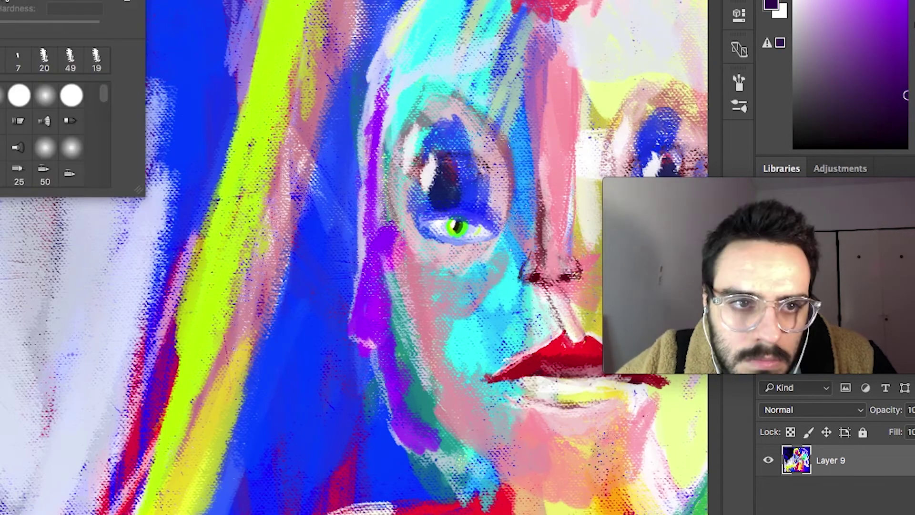
drag(419, 445, 387, 386)
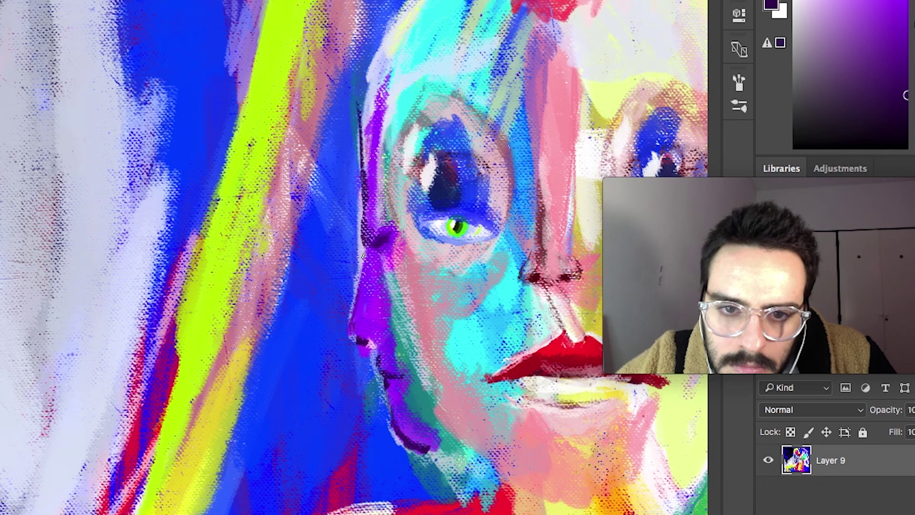
Brush violet and dark purple over the green face and its eyes, and add narrow white eyes with blue irises and black pupils
key(ctrl+0)
key(ctrl+plus)
right_click(378, 208)
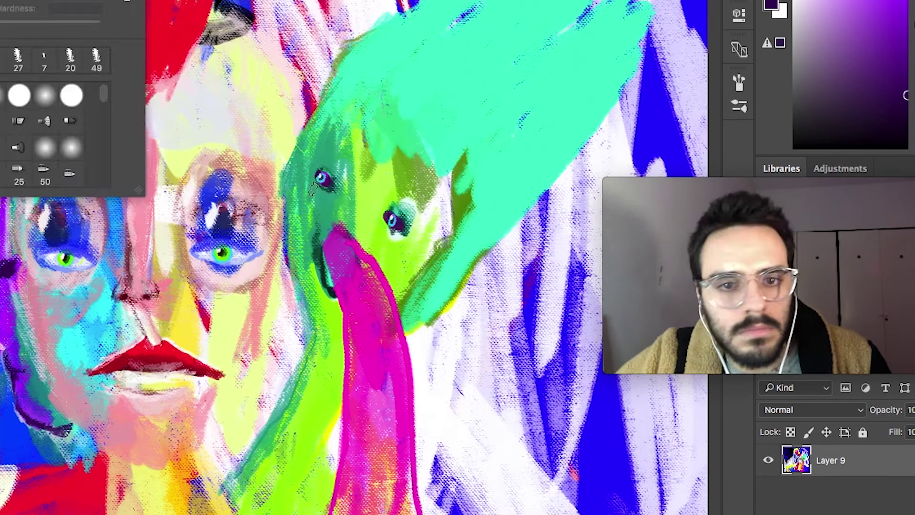
key(Escape)
key(ctrl+plus)
mouse_move(257, 131)
mouse_down()
mouse_move(328, 127)
mouse_move(442, 145)
mouse_up()
key(ctrl+plus)
alt+click(405, 148)
drag(374, 77, 419, 200)
right_click(363, 139)
key(Escape)
mouse_move(355, 138)
mouse_down()
mouse_move(450, 142)
mouse_move(404, 142)
mouse_up()
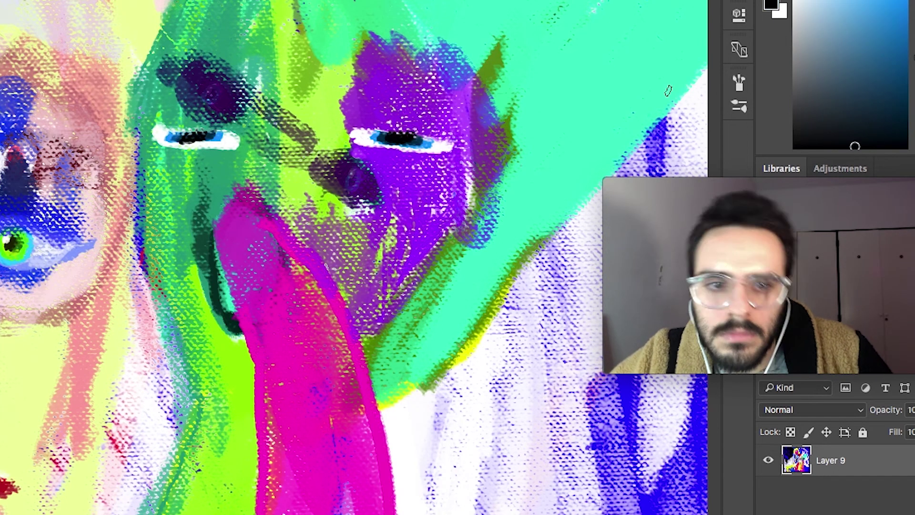
Paint a thick black bent leg with a foot over the central figure's lower torso
key(ctrl+0)
key(ctrl+plus)
key(ctrl+plus)
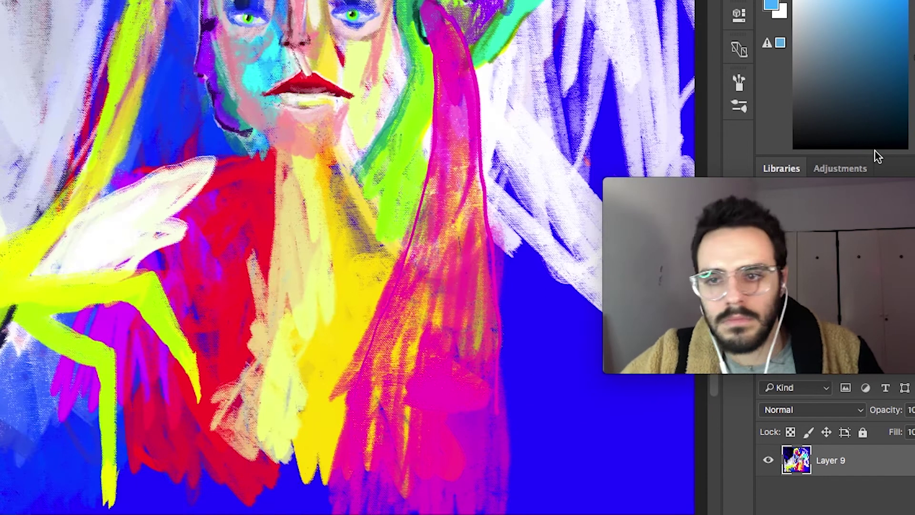
click(892, 138)
drag(227, 292, 261, 460)
Outline a second bent leg in black beside the magenta shape and fill its foot with light blue
key(ctrl+minus)
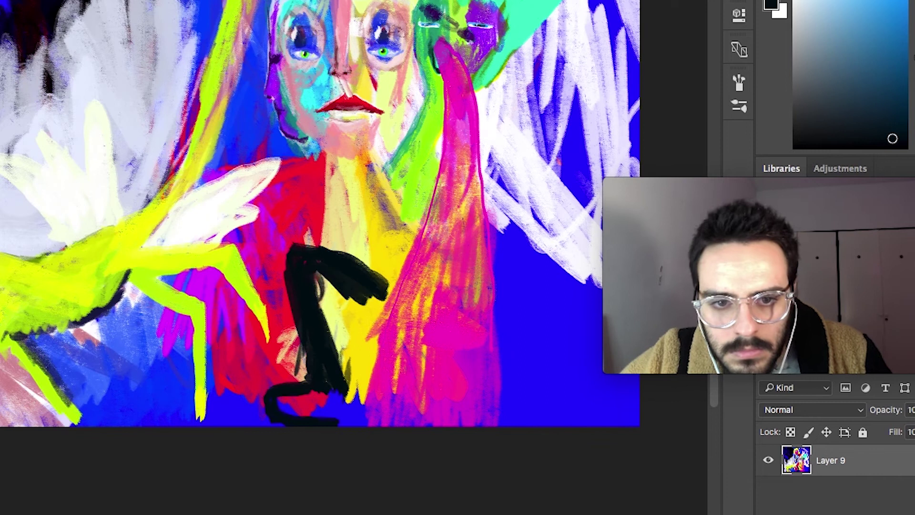
scroll(319, 214, right, 5)
drag(396, 305, 388, 340)
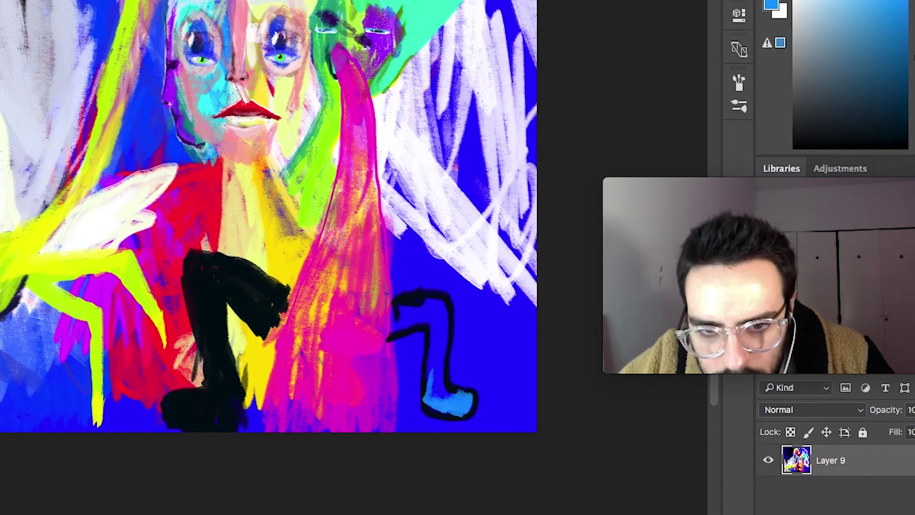
Scribble two white starbursts on the dark sky beside the yellow-haired figure
key(ctrl+0)
key(ctrl+plus)
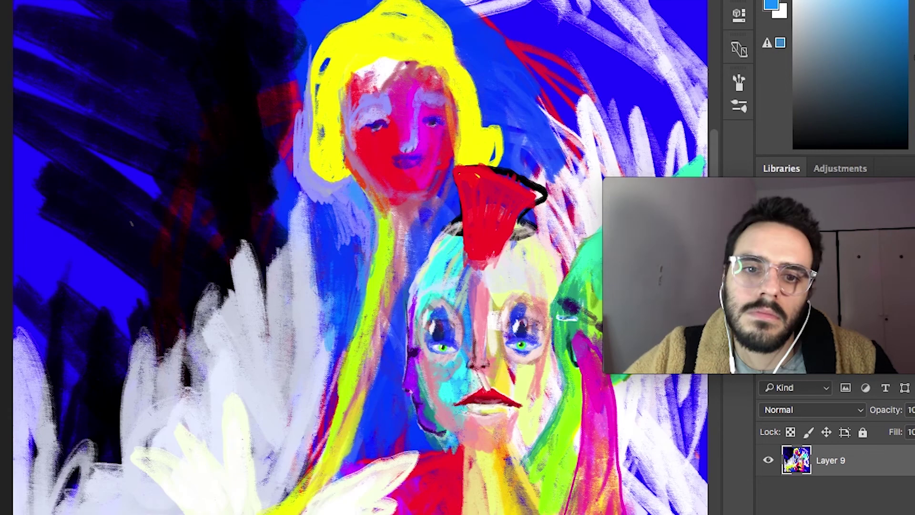
drag(186, 29, 267, 143)
drag(120, 143, 191, 228)
scroll(352, 257, down, 5)
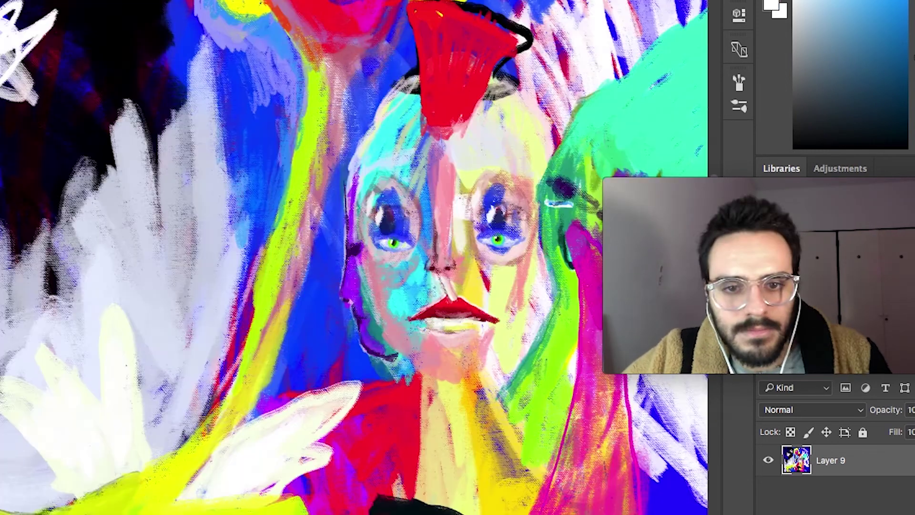
Try a loose magenta scribble over the base of the long neck and the creature's wing
drag(667, 42, 548, 191)
drag(362, 285, 266, 376)
key(ctrl+0)
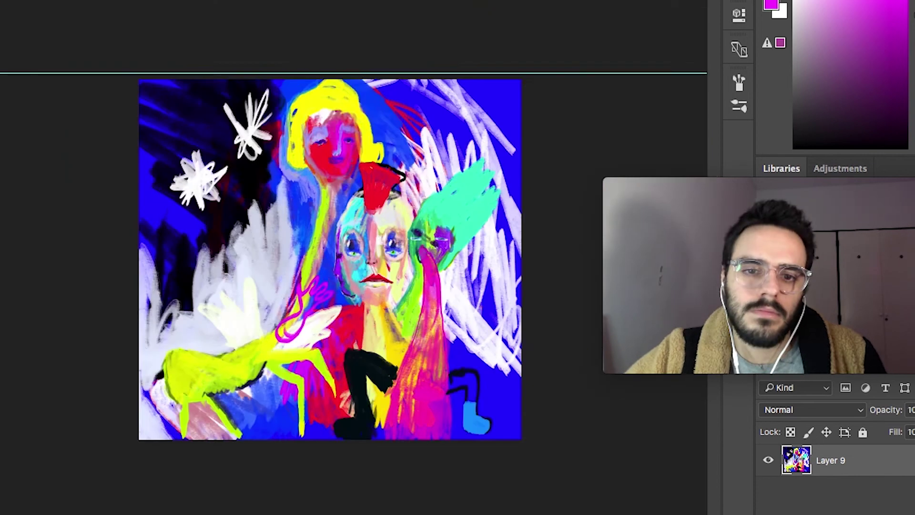
Brush purple over the black bent leg and trace its foot with magenta
key(ctrl+plus)
scroll(352, 258, down, 5)
drag(329, 291, 400, 352)
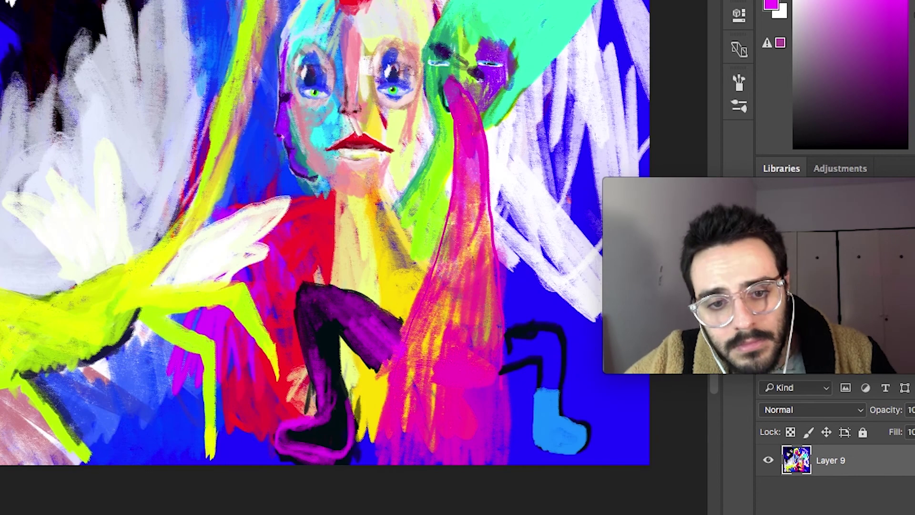
Draw a thin magenta arc around the white starbursts and trace magenta along the edges of the winged creature's rear wing
key(ctrl+0)
key(ctrl+minus)
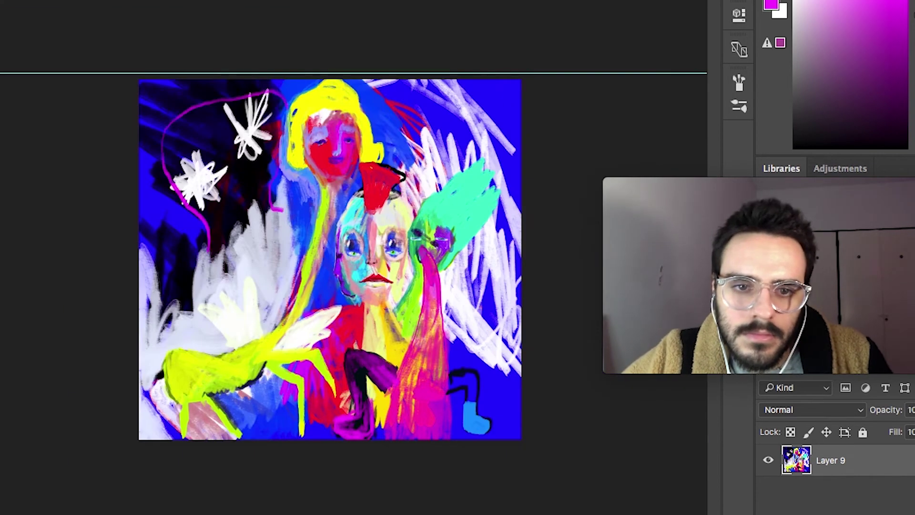
key(ctrl+plus)
key(ctrl+minus)
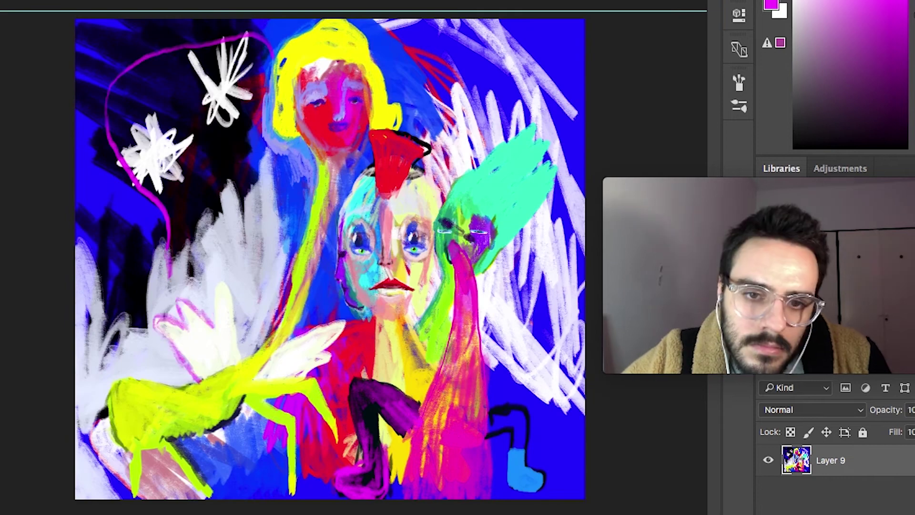
Dab pale pink over the green face's eyes, add violet along its outer edge and paint a pale mouth on the magenta shape
key(ctrl+minus)
key(ctrl+plus)
key(ctrl+plus)
key(ctrl+plus)
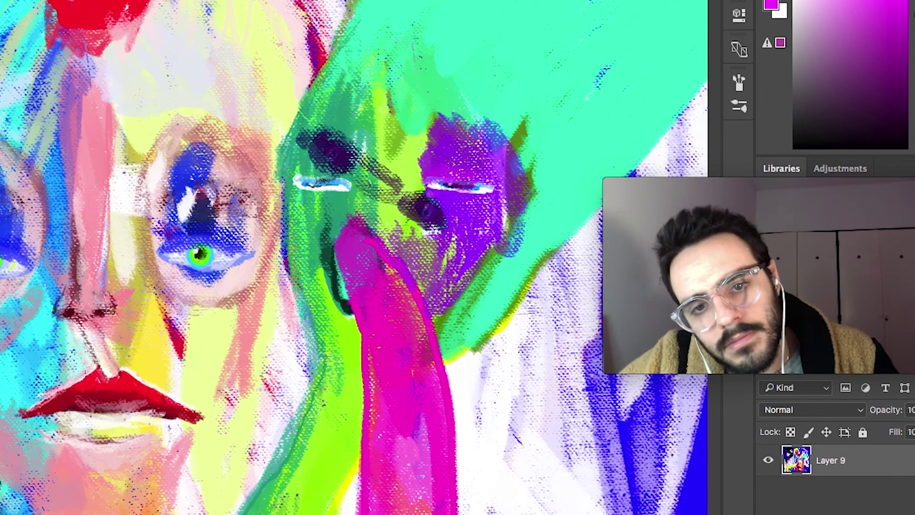
scroll(354, 257, up, 3)
scroll(355, 257, right, 2)
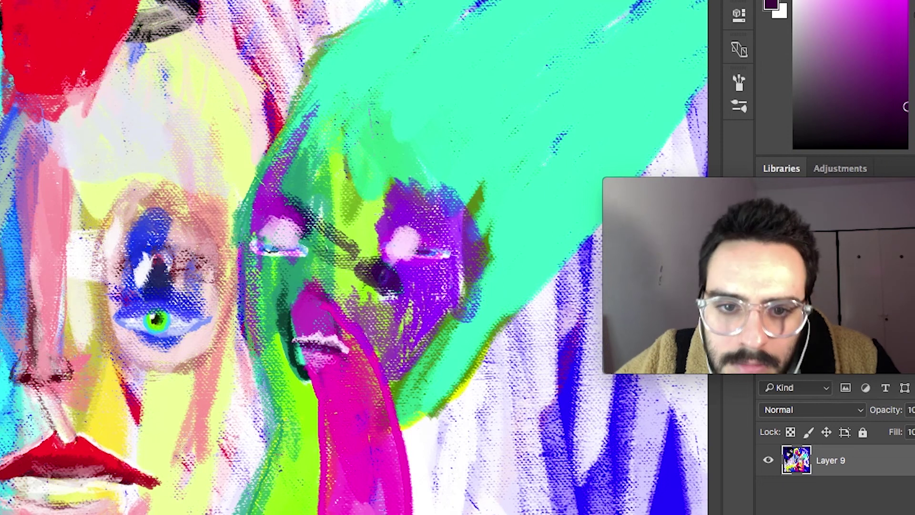
Paint a turquoise animal head with a long neck over the lower starburst, adding a white eye and dark teal features and shading
key(ctrl+0)
key(ctrl+plus)
key(ctrl+plus)
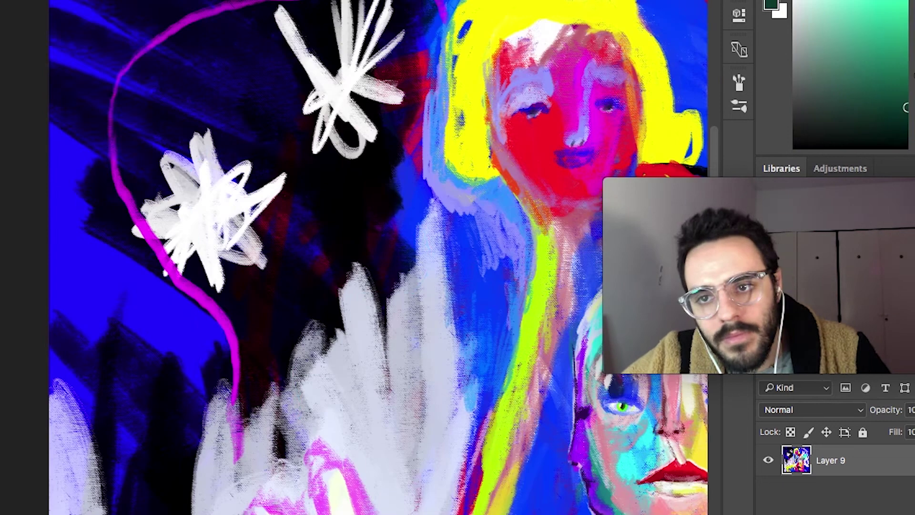
mouse_move(205, 153)
mouse_down()
mouse_move(238, 467)
mouse_move(390, 215)
mouse_move(214, 448)
mouse_move(176, 381)
mouse_up()
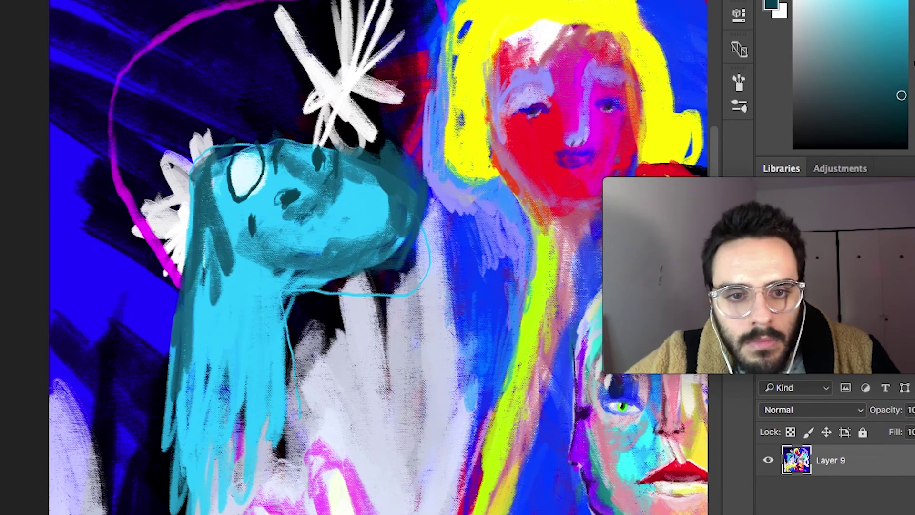
Surround the turquoise animal's head and neck with deep blue strokes, covering the nearby starburst and part of the lavender feathers
mouse_move(353, 258)
mouse_down()
mouse_move(278, 229)
mouse_move(200, 438)
mouse_up()
alt+click(429, 286)
drag(157, 110, 93, 253)
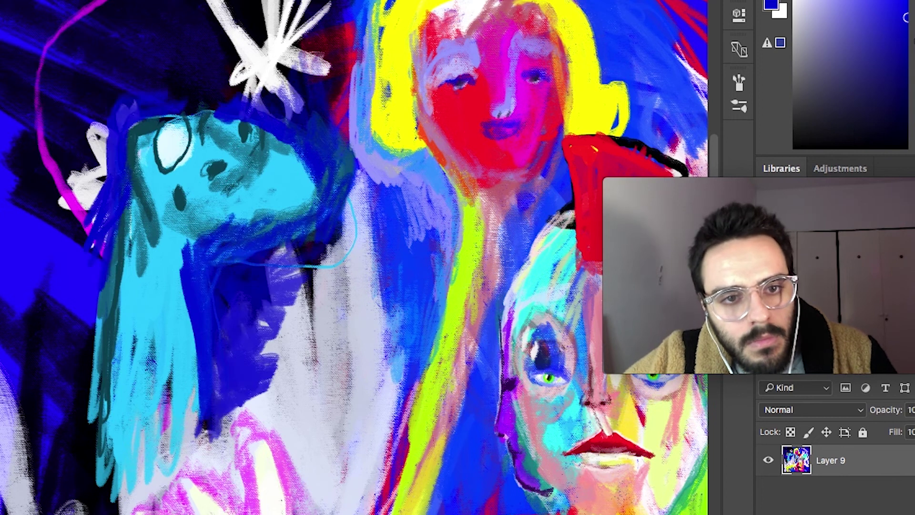
drag(105, 124, 85, 205)
drag(119, 234, 96, 348)
Brighten the turquoise animal's snout, jaw and neck with lighter aqua strokes
alt+click(224, 205)
drag(286, 138, 220, 238)
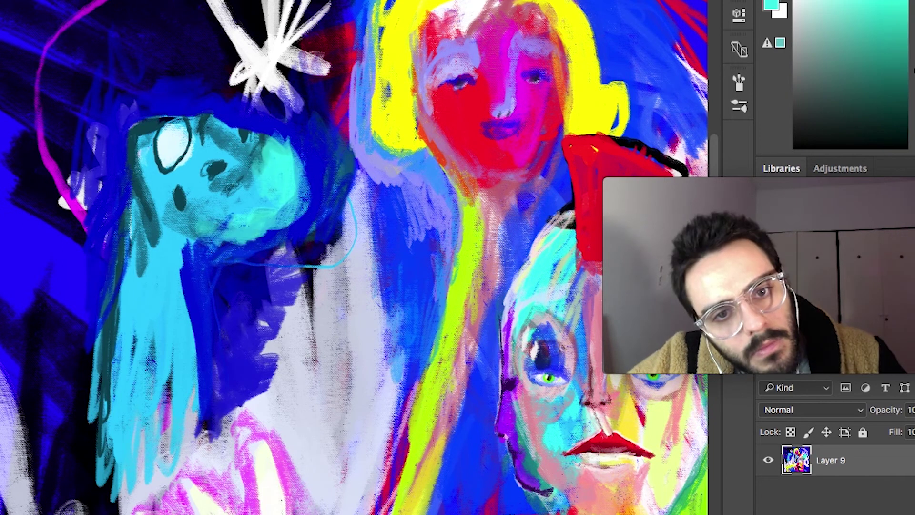
drag(300, 172, 181, 410)
Scribble looping aqua curls around both sides of the turquoise animal's neck base
drag(71, 381, 124, 476)
drag(47, 362, 129, 467)
drag(34, 343, 114, 505)
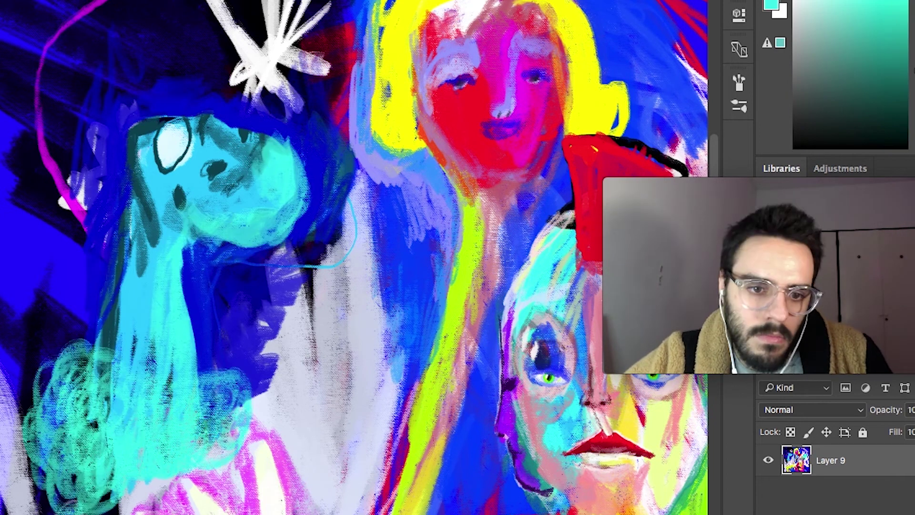
drag(43, 467, 72, 501)
Brush white strokes beneath the aqua curls and across the lavender feathers behind the green creature's wing
drag(142, 333, 310, 190)
drag(419, 209, 310, 333)
drag(286, 296, 190, 448)
drag(353, 143, 181, 329)
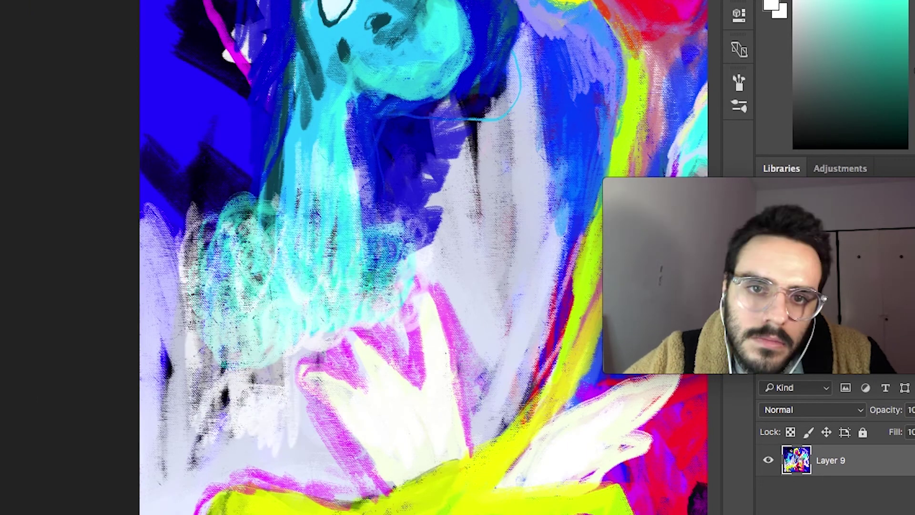
Paint thin white rays fanning upward from the turquoise animal's white eye into the dark sky
key(super+0)
key(super+plus)
drag(276, 95, 238, 257)
drag(143, 105, 229, 267)
drag(295, 129, 248, 257)
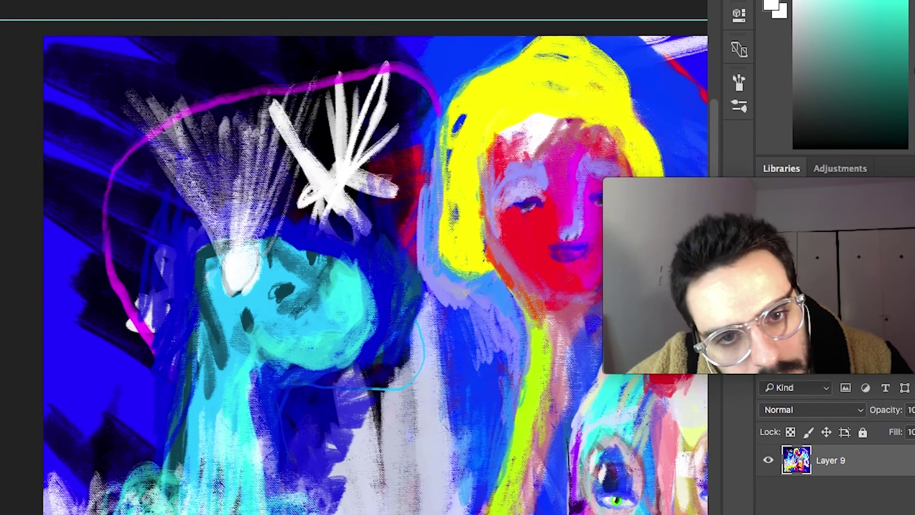
Paint white feathery strokes beside the eye rays and sweep a broad red band across the dark sky above the turquoise animal
drag(157, 67, 81, 200)
drag(81, 48, 153, 191)
drag(119, 120, 229, 57)
drag(96, 158, 334, 53)
Paint a red wedge and small red drops down the turquoise animal's neck
key(super+plus)
scroll(353, 257, down, 3)
drag(67, 276, 146, 374)
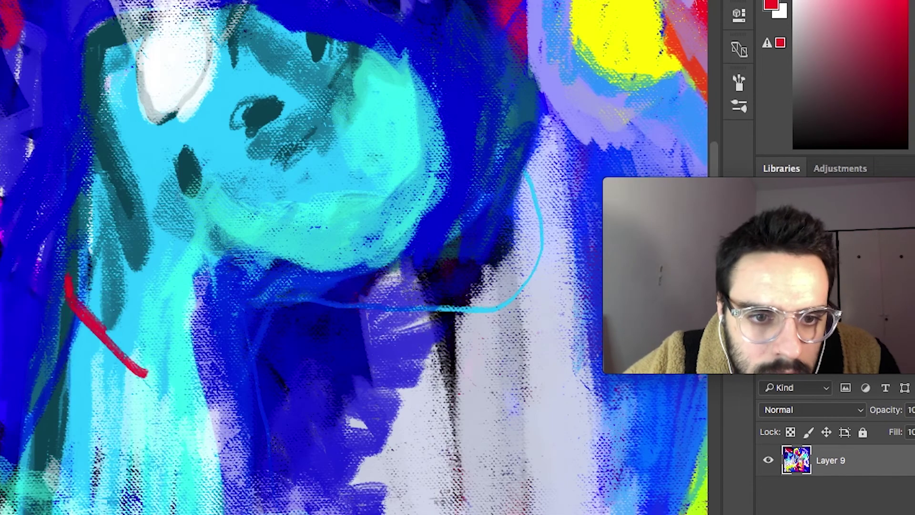
key(super+minus)
Outline the turquoise animal's head and the back of its neck with sampled aqua lines
alt+click(286, 267)
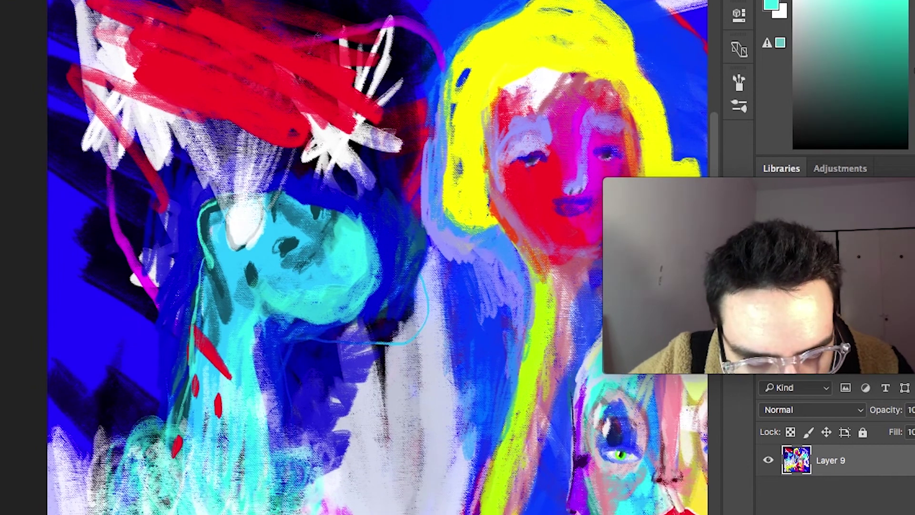
mouse_move(200, 229)
mouse_down()
mouse_move(200, 281)
mouse_move(191, 295)
mouse_up()
scroll(352, 257, down, 5)
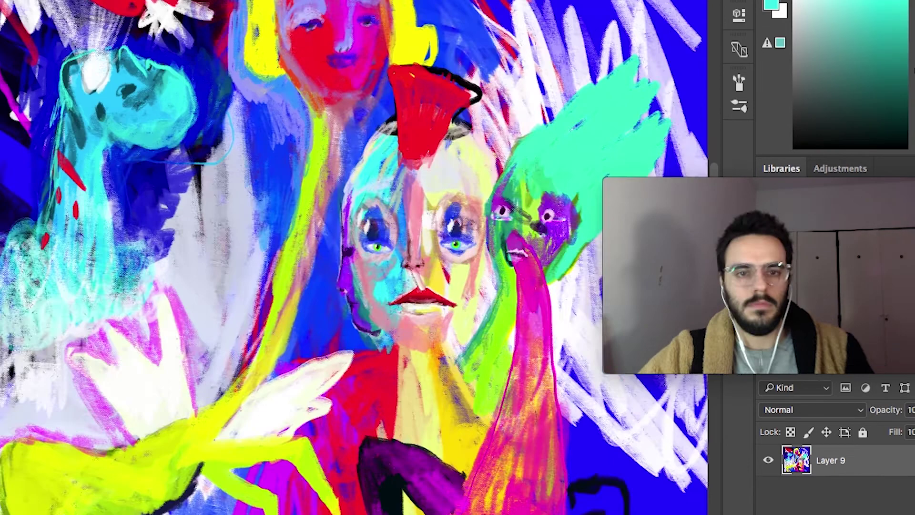
Draw a black arch with a stem and a solid dot on the red band above the turquoise animal
scroll(353, 257, up, 5)
key(super+plus)
key(d)
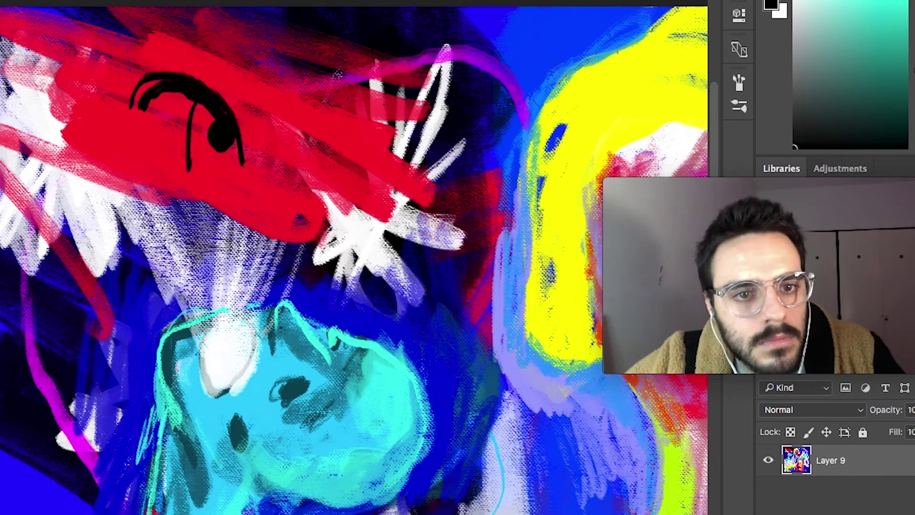
Darken the white starburst and the blue background behind the turquoise animal with black strokes
key(super+minus)
scroll(353, 257, down, 5)
key(super+plus)
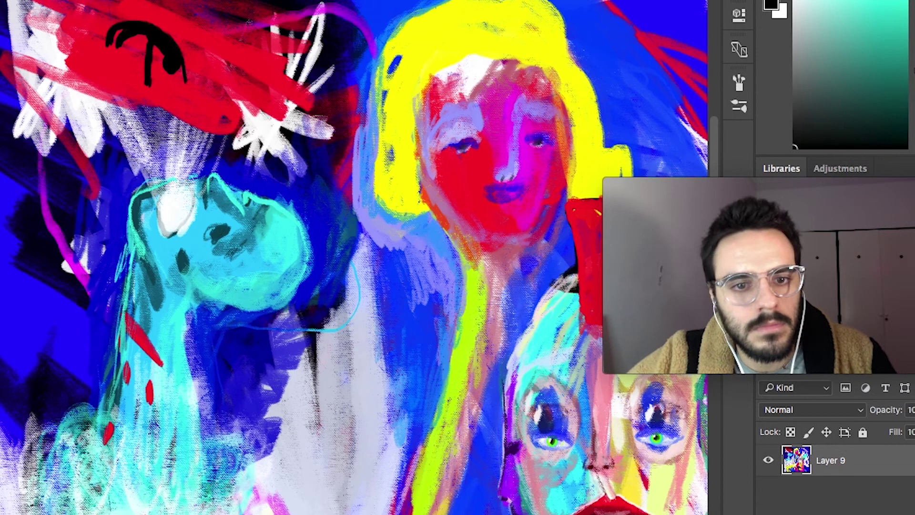
key(super+minus)
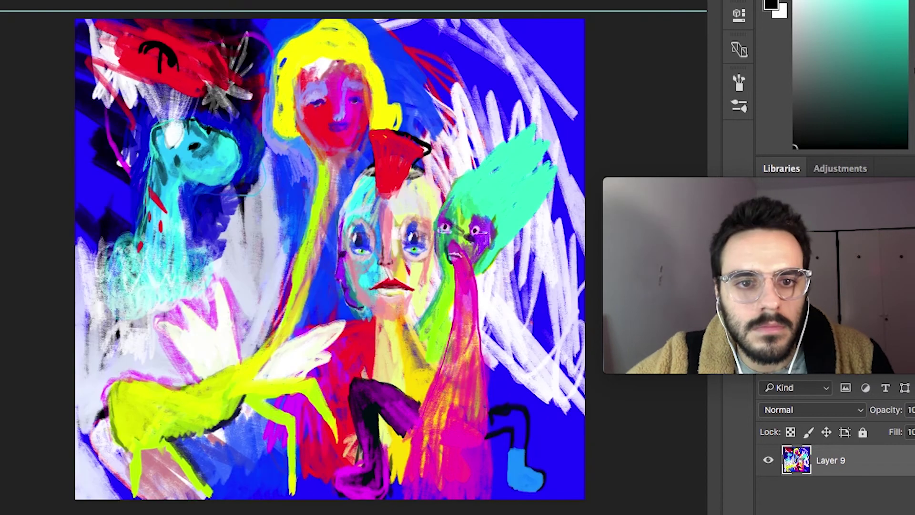
drag(141, 250, 91, 119)
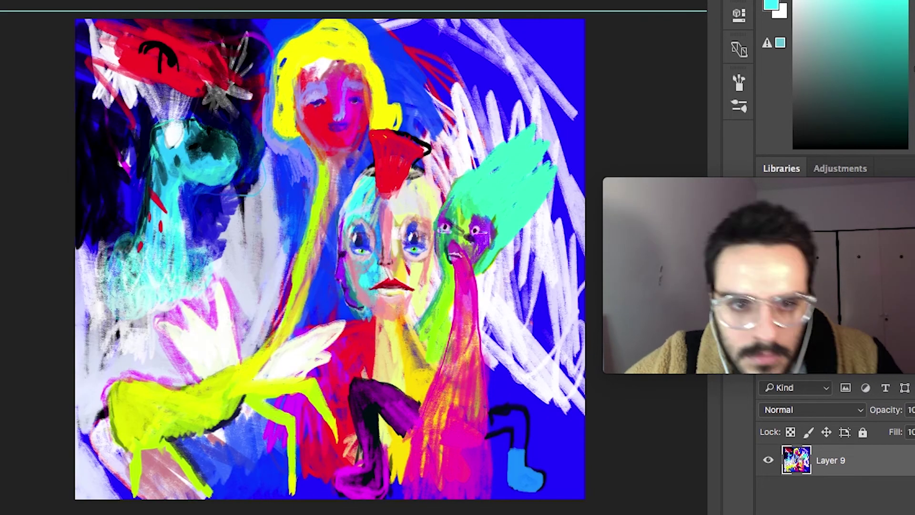
Brush fresh aqua over the turquoise animal's head and shade its face and neck with dark teal
key(super+plus)
click(863, 123)
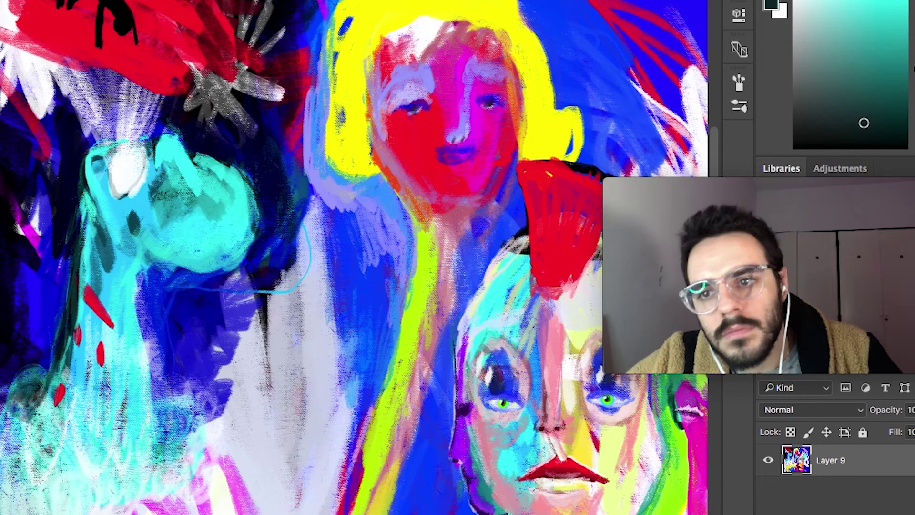
mouse_move(143, 181)
mouse_down()
mouse_move(90, 267)
mouse_move(81, 328)
mouse_up()
key(super+0)
Scrub dark green over the white starburst and feathery strokes, and streak red down the dark background at the canvas's left edge
right_click(72, 57)
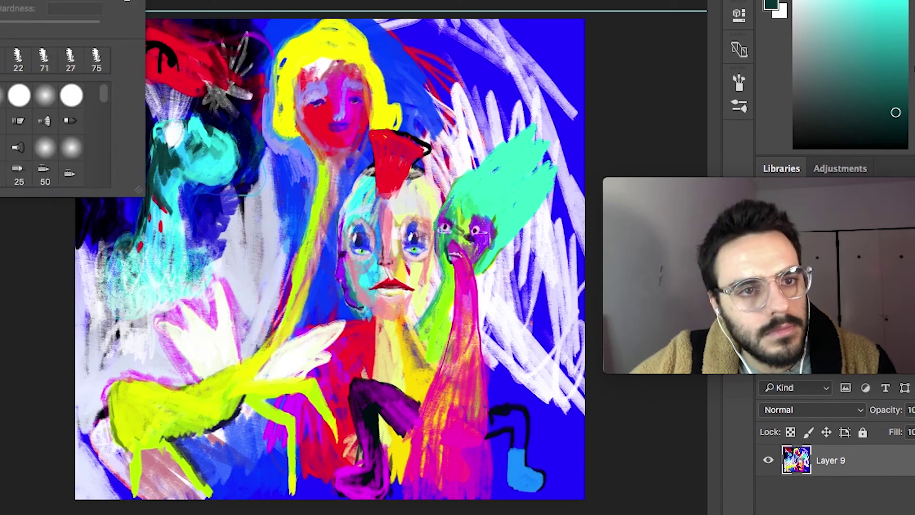
drag(205, 96, 258, 29)
drag(81, 95, 129, 29)
click(906, 5)
key(super+minus)
key(super+0)
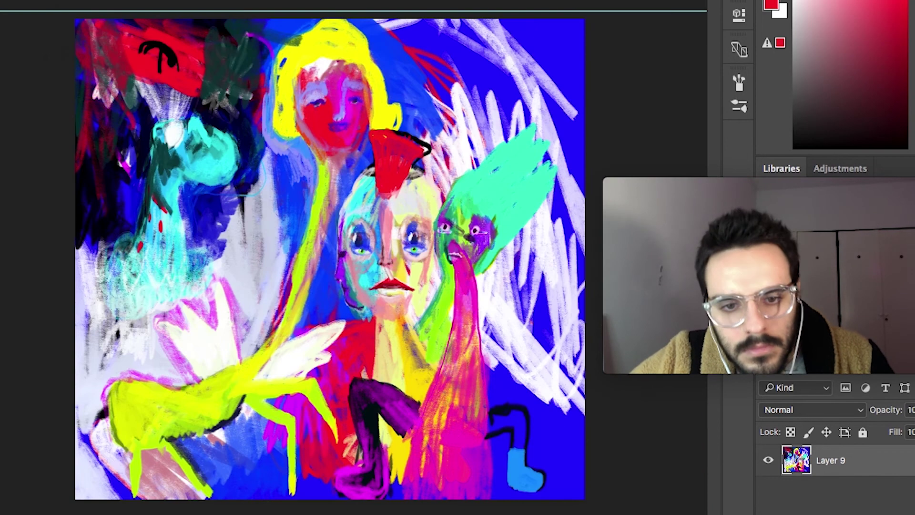
Fill the area beneath the green creature's front legs with red and brush red around the central head and neck
drag(228, 495, 281, 415)
key(super+minus)
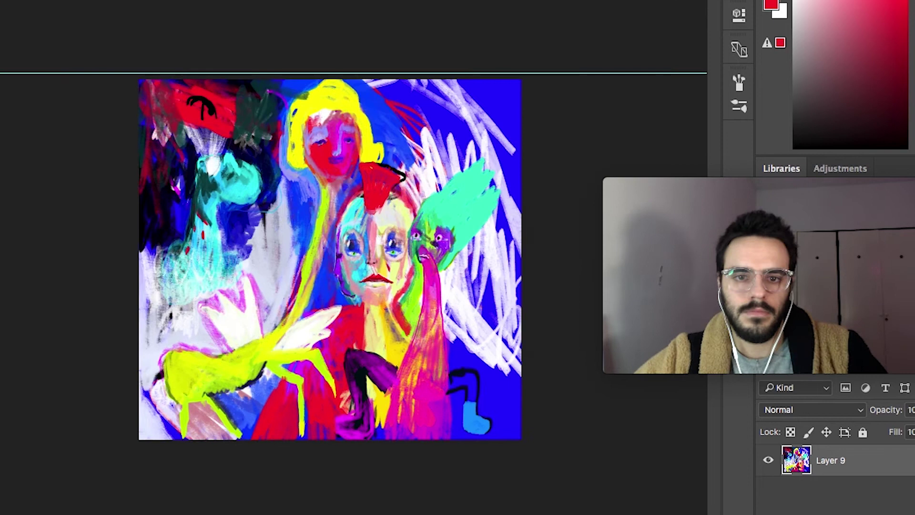
key(super+0)
key(super+plus)
key(super+plus)
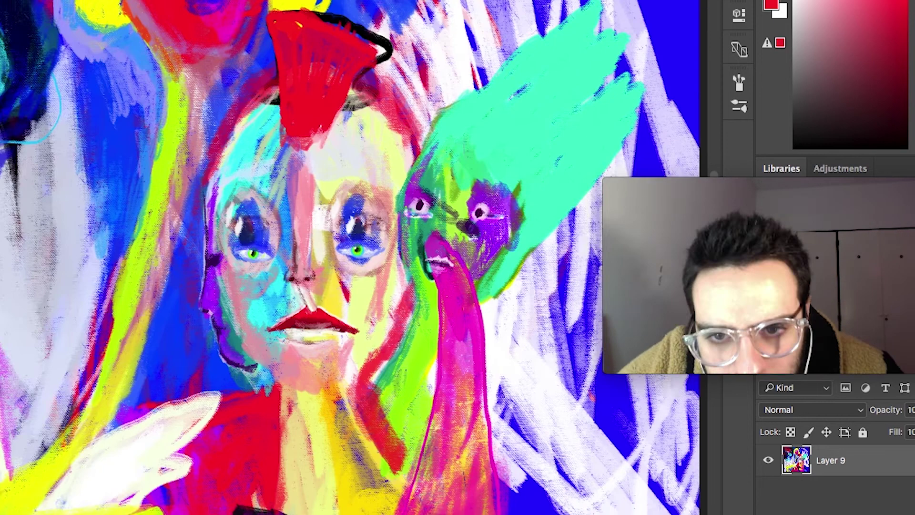
Brush red strokes over the inner part of the green head's turquoise hair
mouse_move(467, 219)
mouse_down()
mouse_move(494, 197)
mouse_move(520, 147)
mouse_up()
drag(486, 267, 524, 162)
key(super+minus)
key(super+minus)
key(super+minus)
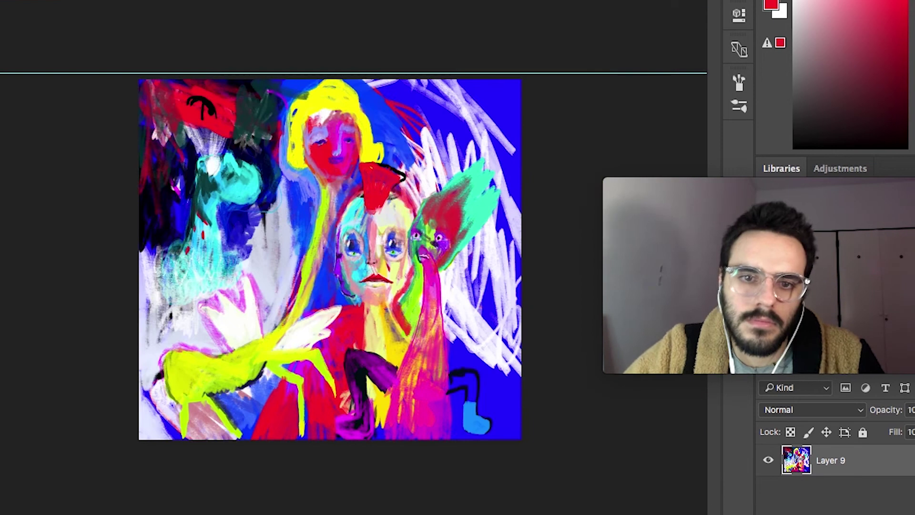
Cover the turquoise animal's neck and chest with bright aqua strokes reaching down towards the green creature
key(super+plus)
drag(157, 253, 143, 310)
drag(162, 200, 139, 381)
key(super+minus)
key(super+minus)
key(super+plus)
key(super+plus)
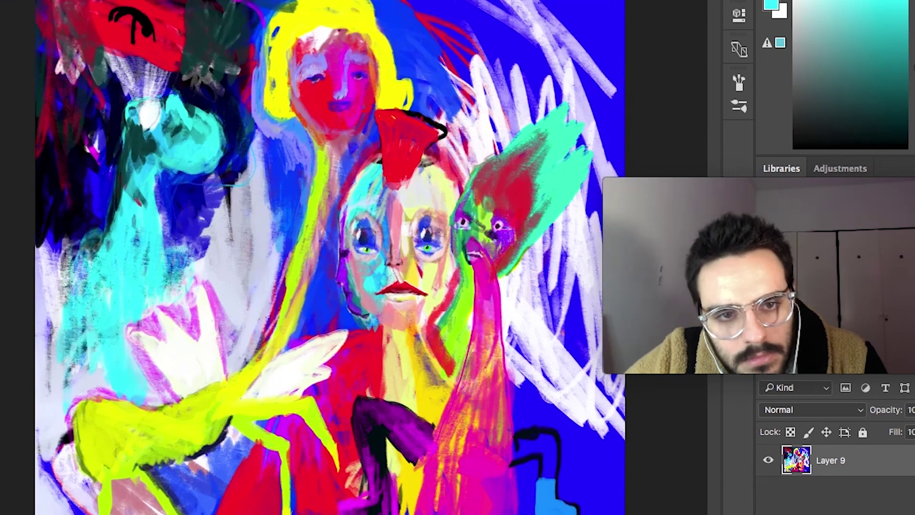
key(super+0)
key(super+t)
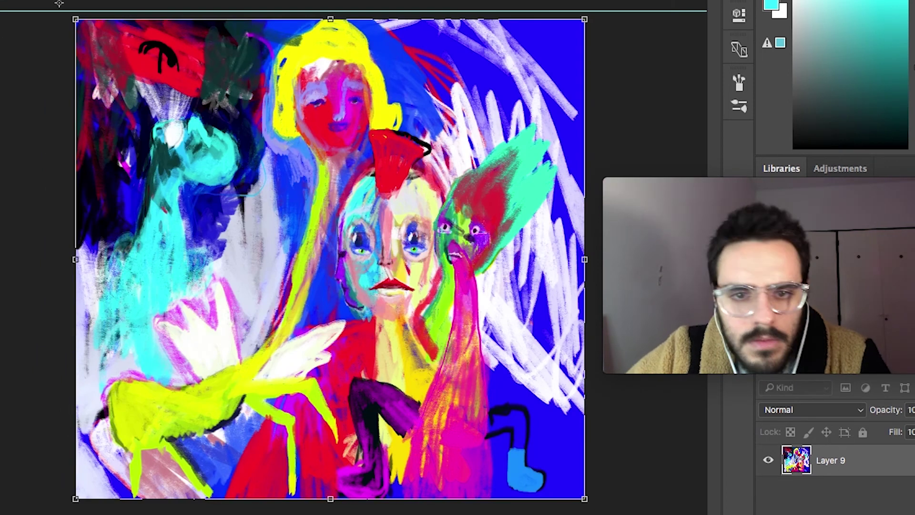
key(super+plus)
key(super+plus)
key(super+plus)
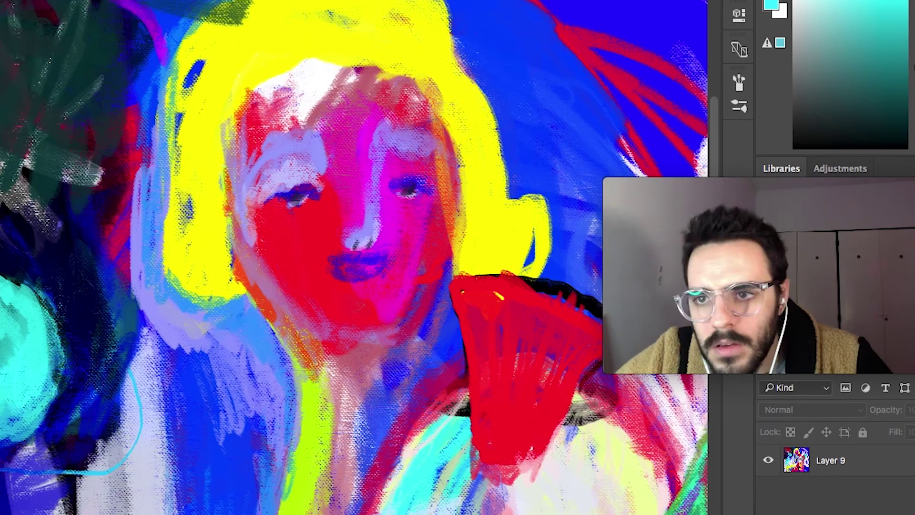
key(Return)
Cover the left half of the blonde figure's face in turquoise and shade the brow, cheek, nose and lips in blue
mouse_move(267, 95)
mouse_down()
mouse_move(333, 310)
mouse_move(310, 315)
mouse_up()
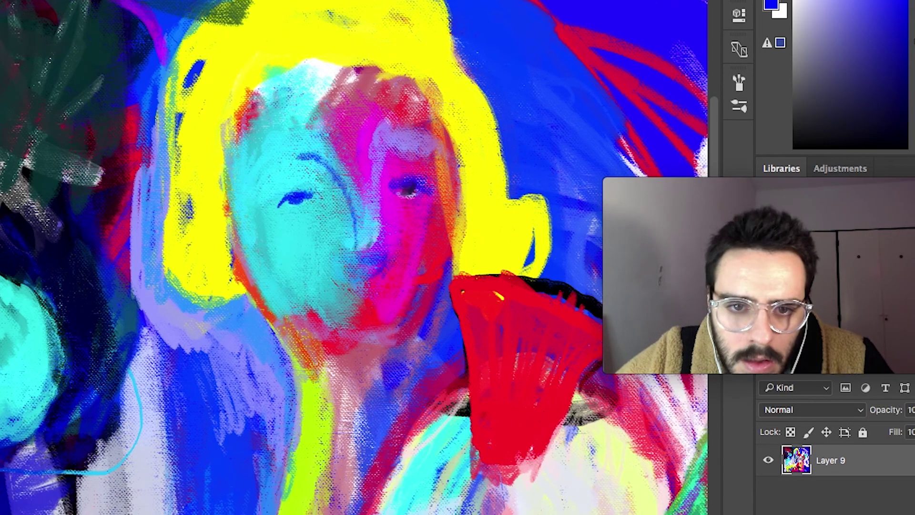
drag(234, 67, 319, 172)
drag(224, 143, 267, 319)
drag(329, 267, 376, 276)
Blend sampled turquoise into the blonde figure's face and down the right side of her cheek and neck
alt+click(296, 223)
drag(229, 86, 253, 191)
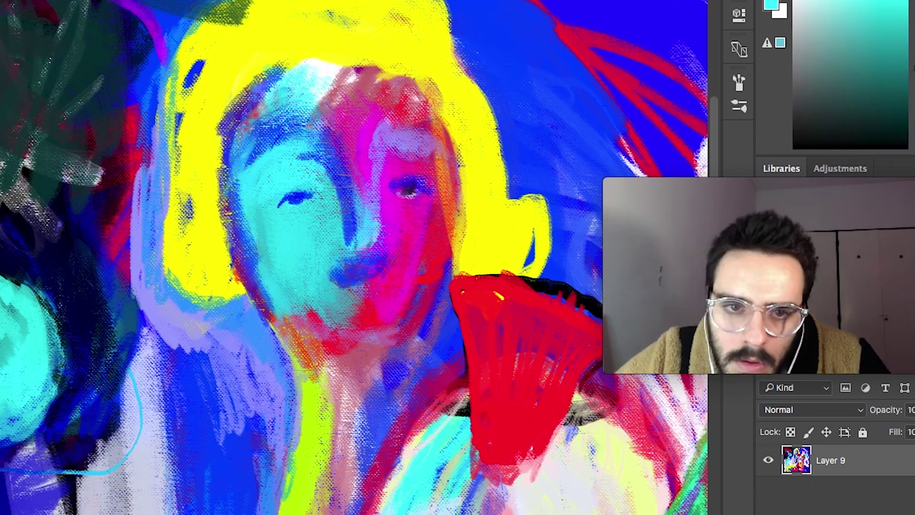
drag(301, 143, 362, 248)
key(super+0)
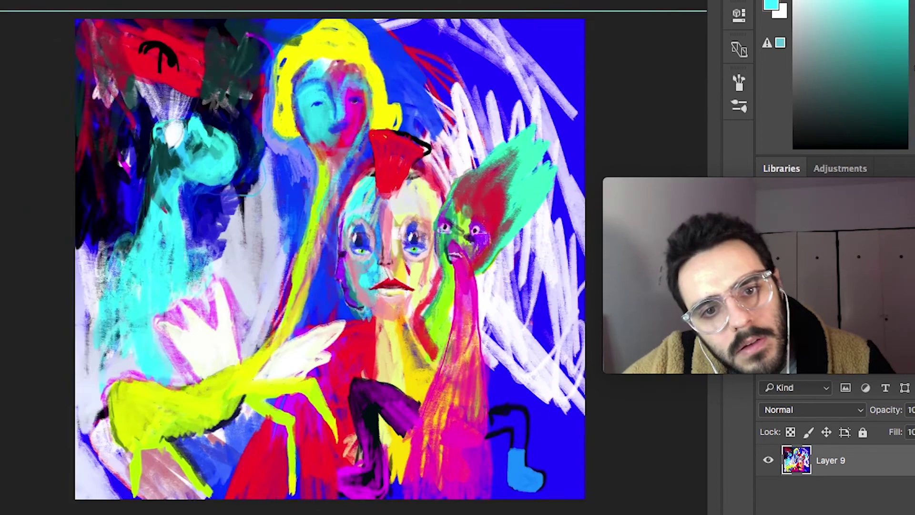
Paint turquoise irises around the pupils of the green head's eyes
scroll(469, 239, up, 5)
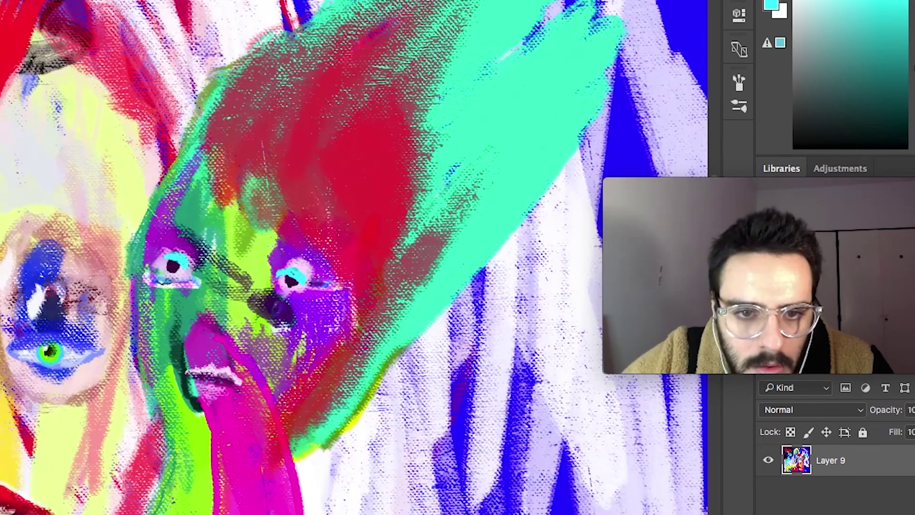
scroll(353, 257, up, 3)
key(super+0)
Try to outline the green head's red and turquoise hair with a yellow box
key(d)
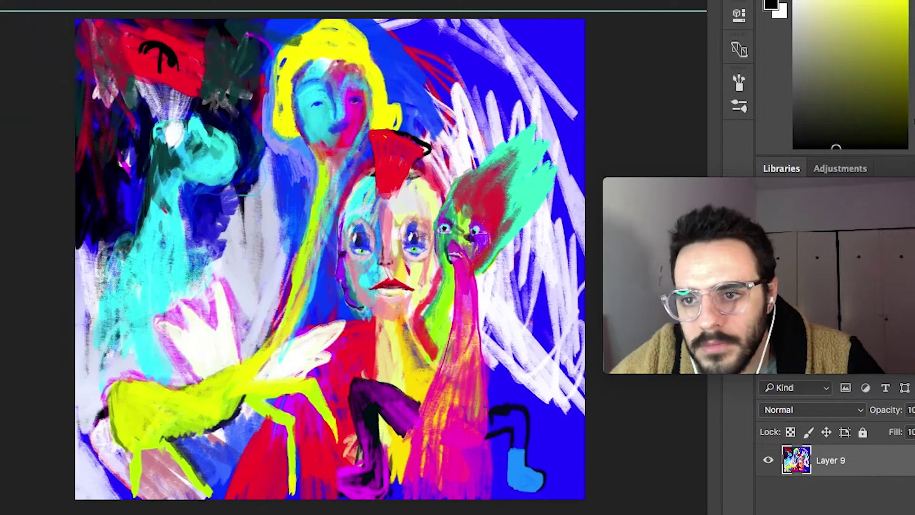
click(905, 4)
scroll(372, 251, up, 3)
right_click(458, 214)
drag(495, 235, 559, 184)
key(super+0)
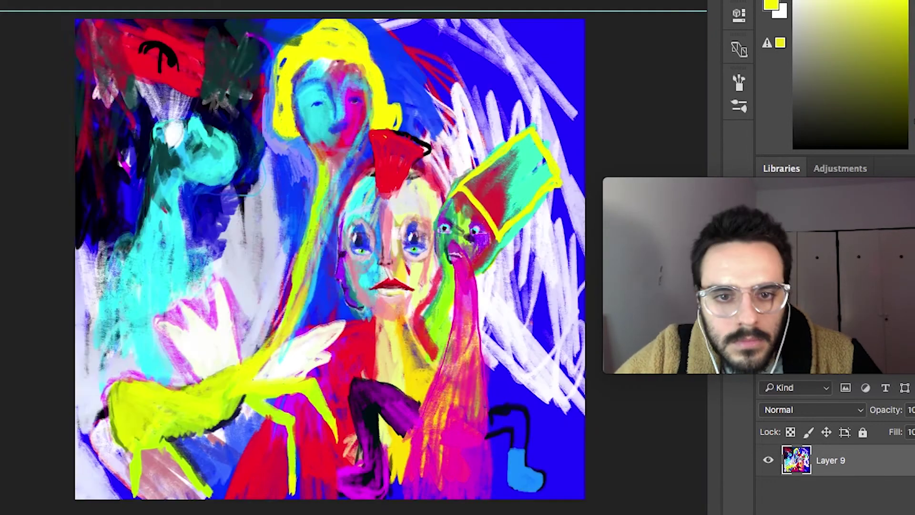
key(super+minus)
key(ctrl+z)
Sample the navy of the blonde figure's eye and brush it around the black arch on the red band
scroll(350, 142, up, 5)
alt+click(234, 135)
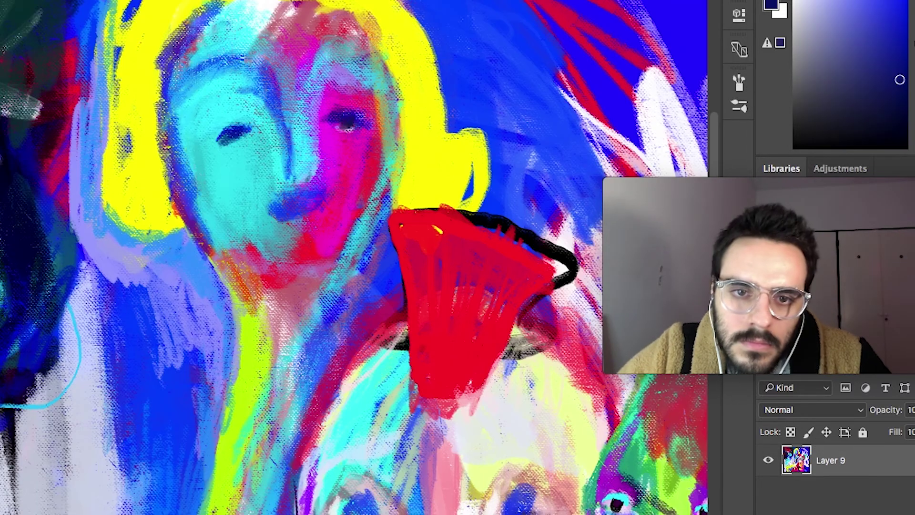
key(super+0)
scroll(95, 29, up, 3)
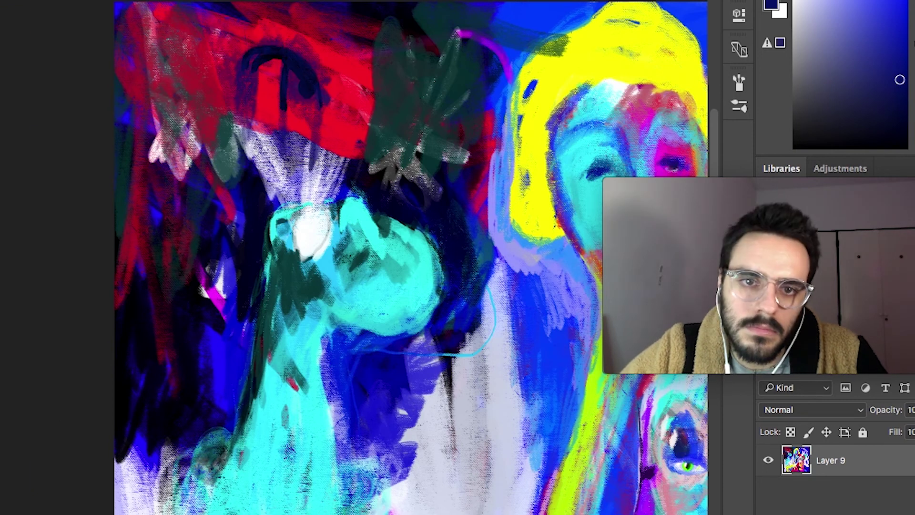
Brush navy strokes beside the central face's purple edge and along the blonde figure's yellow-green neck
key(super+0)
scroll(321, 192, up, 5)
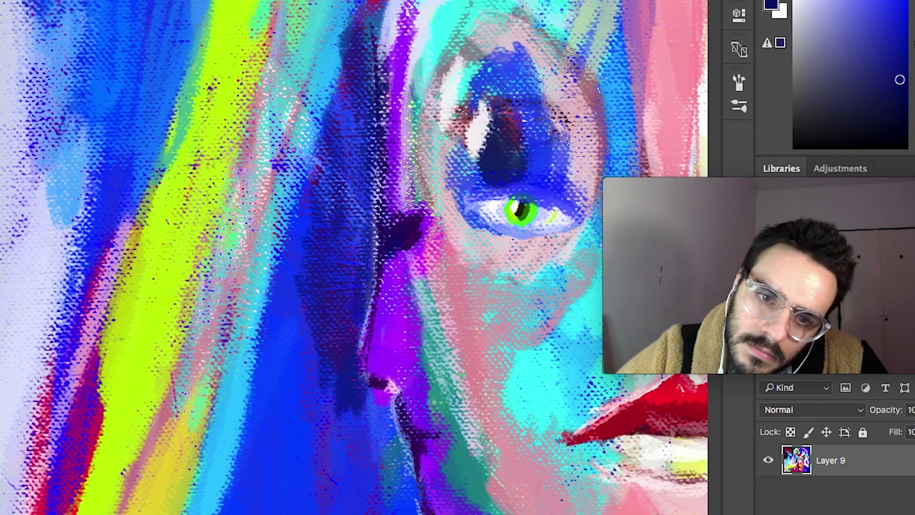
key(super+0)
scroll(191, 201, up, 4)
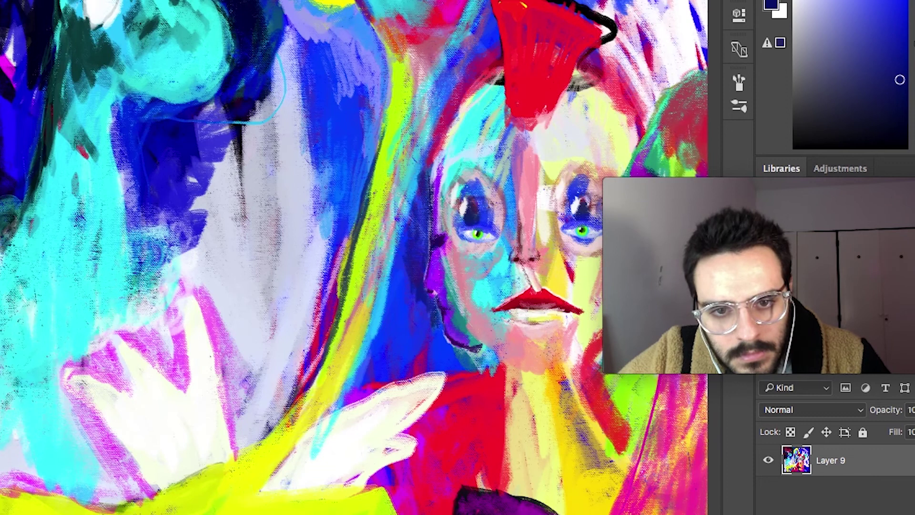
key(super+0)
Paint a red loop across the base of the turquoise animal's neck and the blue patch beside it
scroll(111, 124, up, 3)
drag(267, 350, 300, 344)
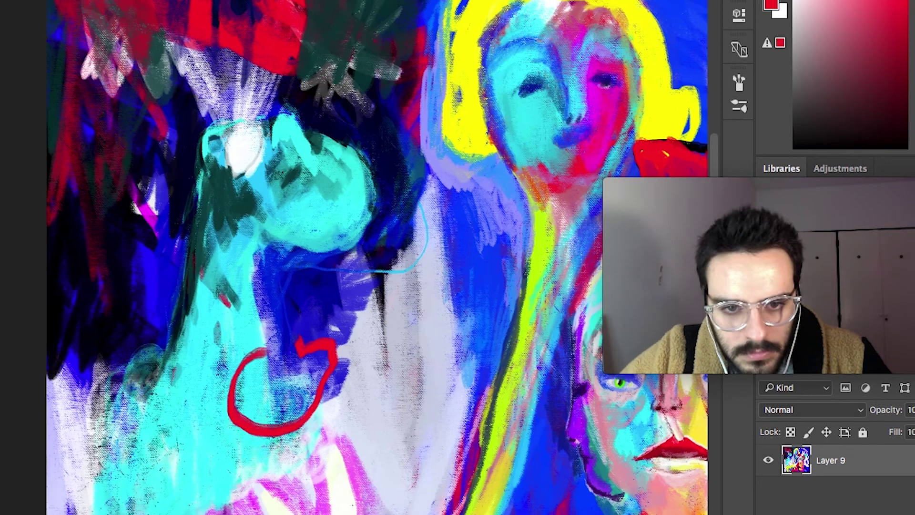
drag(162, 378, 152, 343)
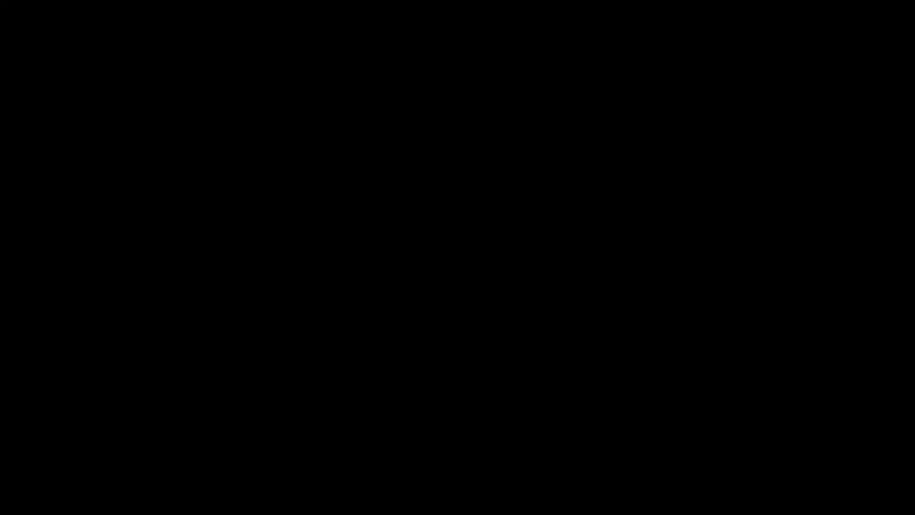